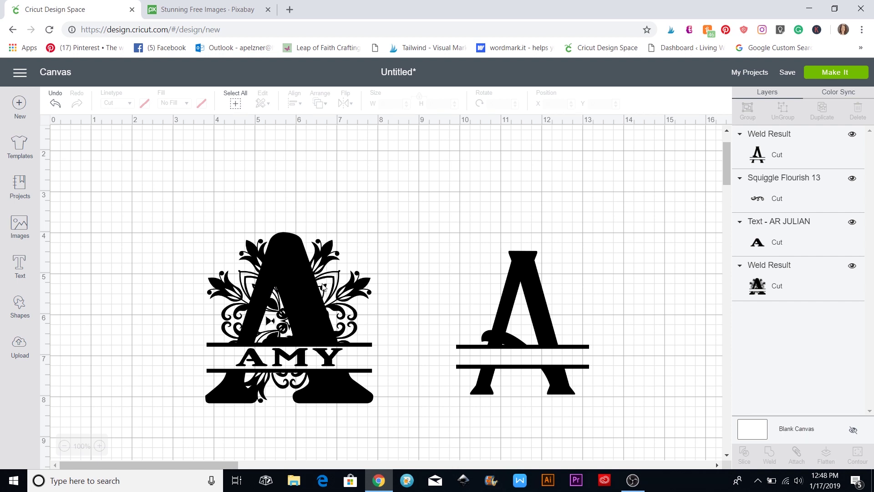
- Move the two existing split-letter A designs down to about Y 9 inches, clearing the working area of the canvas
click(299, 255)
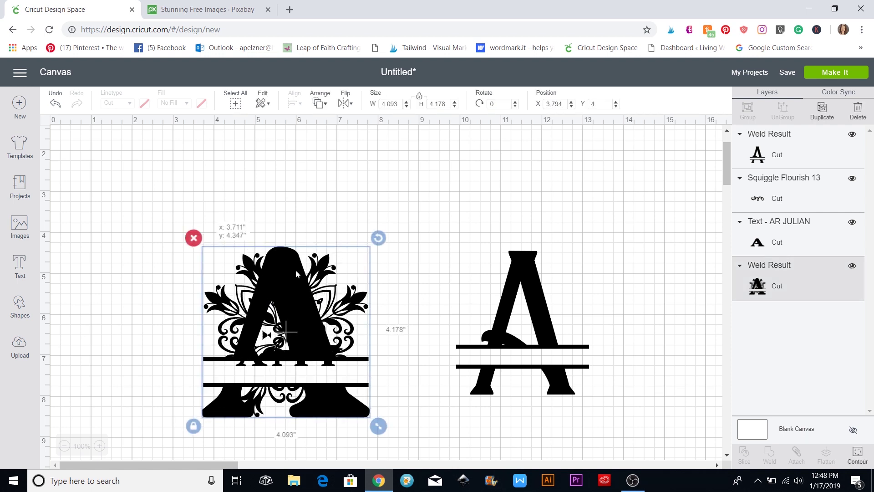
drag(296, 269, 239, 419)
drag(527, 265, 306, 475)
drag(222, 416, 221, 447)
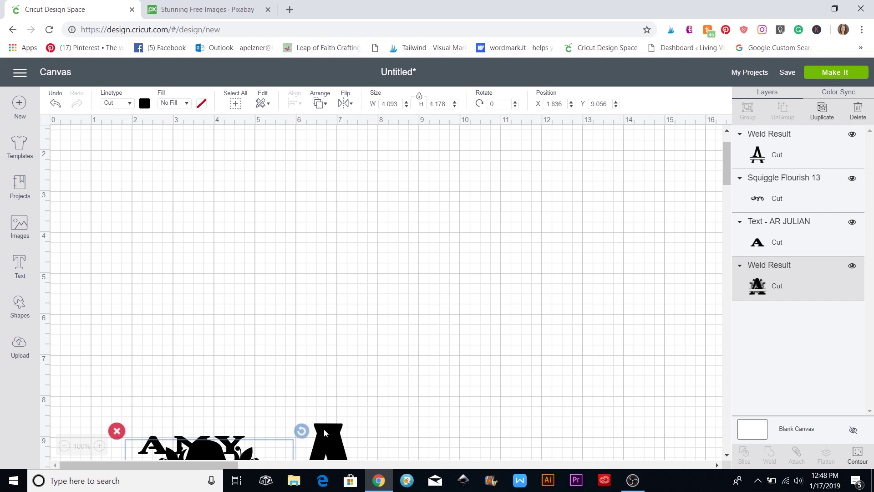
drag(323, 428, 314, 457)
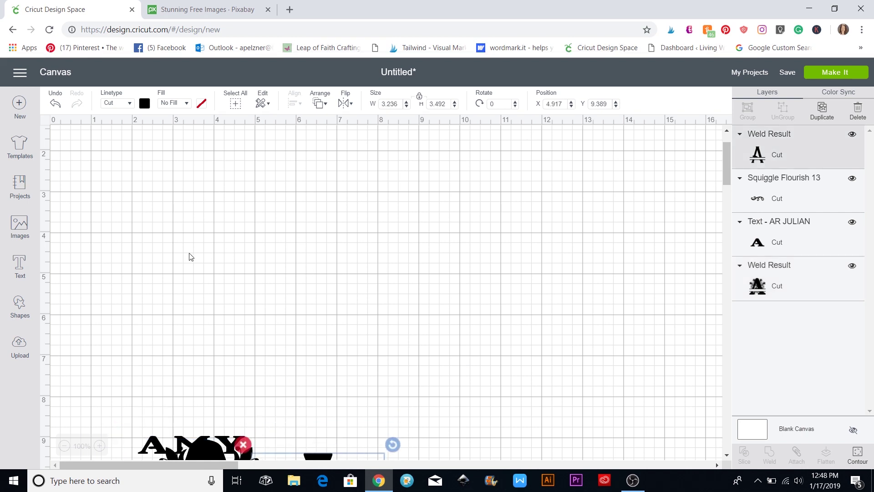
- Add the letter "M" as text in the ANTENNA font and enlarge it to about 3.02 by 4.13 inches
click(20, 266)
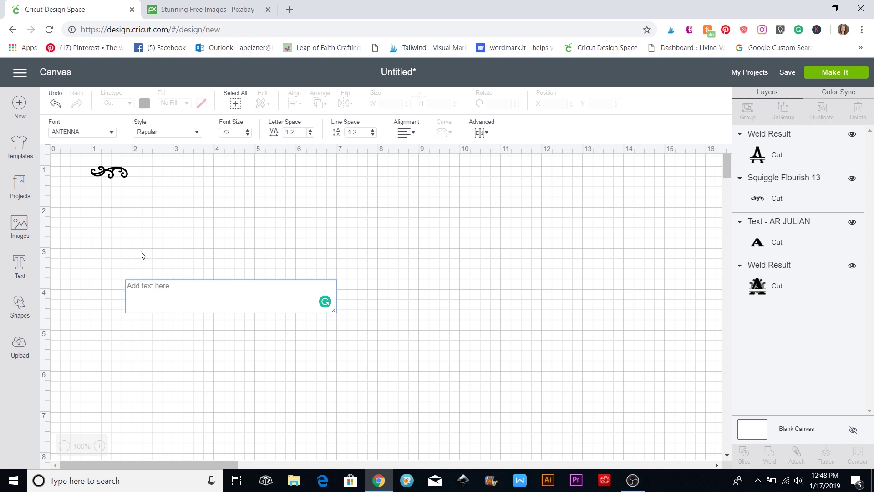
text(M)
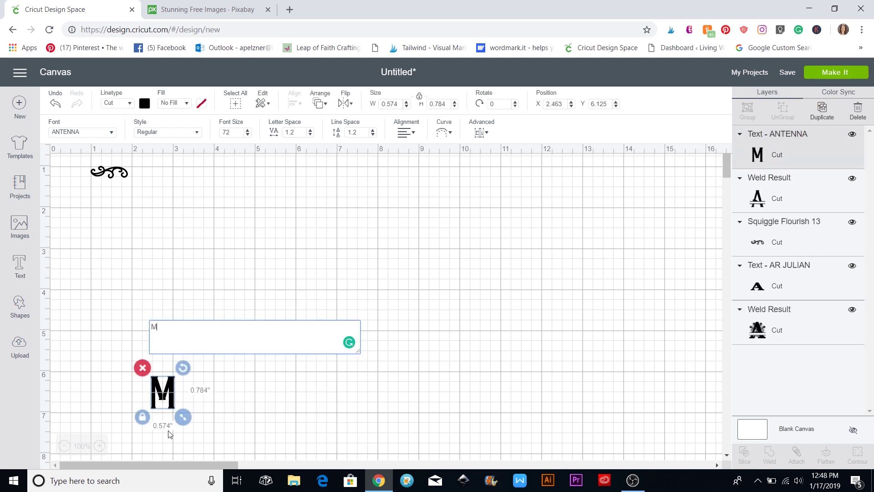
drag(166, 396, 335, 427)
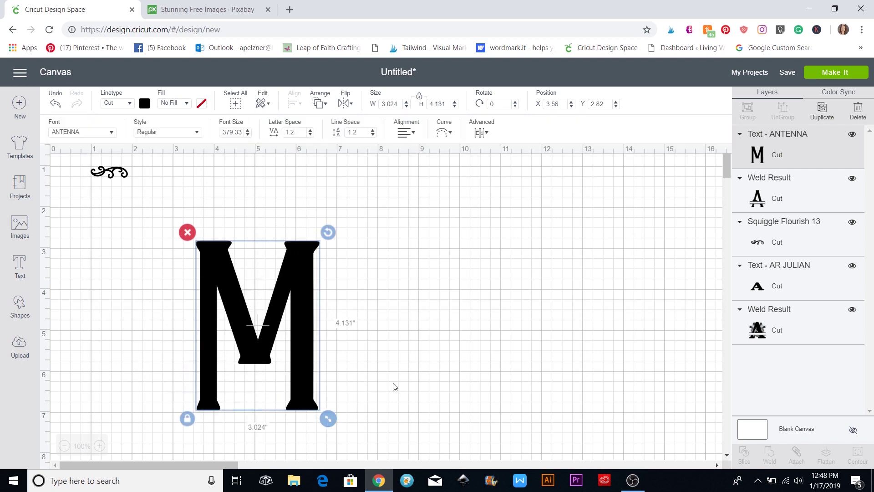
click(112, 132)
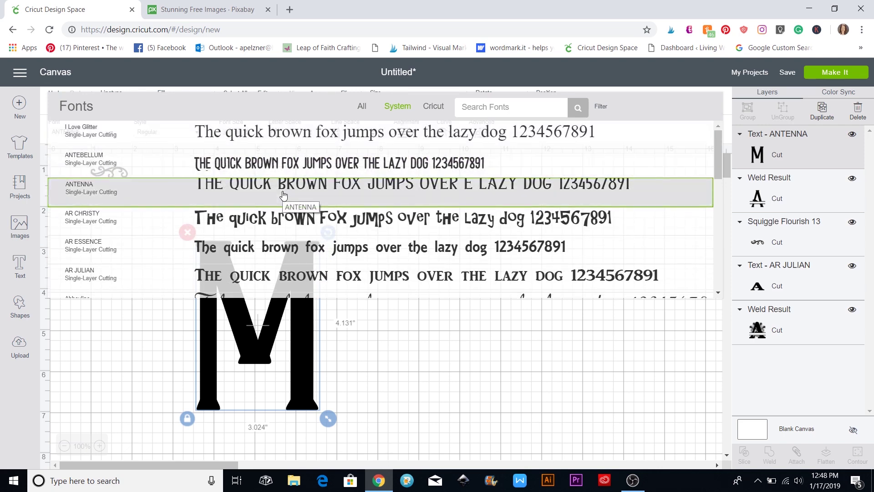
scroll(210, 190, down, 8)
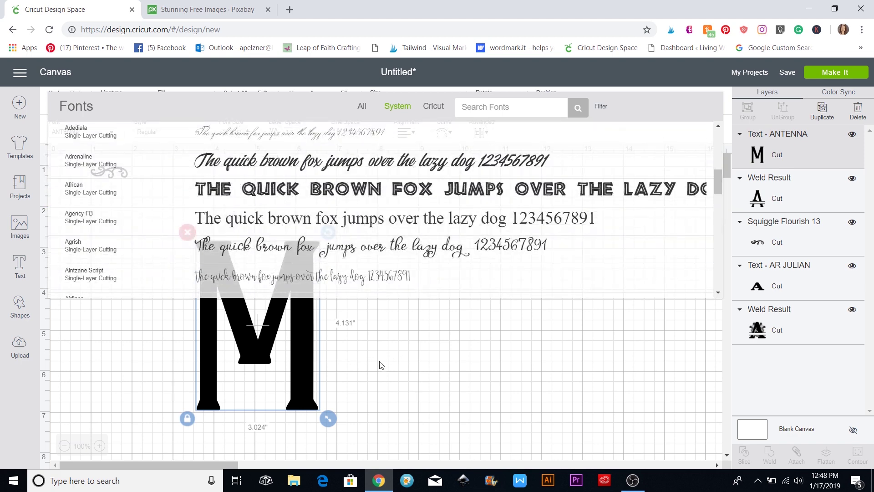
click(407, 363)
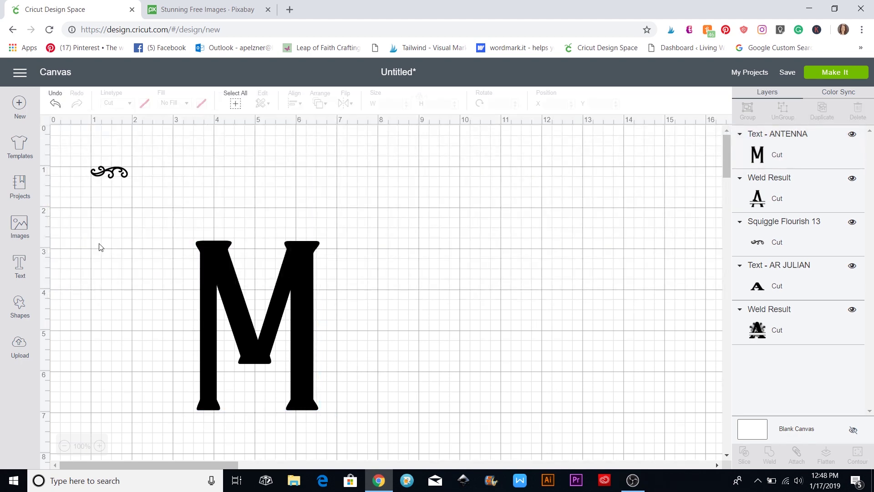
- Add a square, reshape it into a bar about 4.06 by 0.68 inches, and place it across the M just below its middle
click(20, 307)
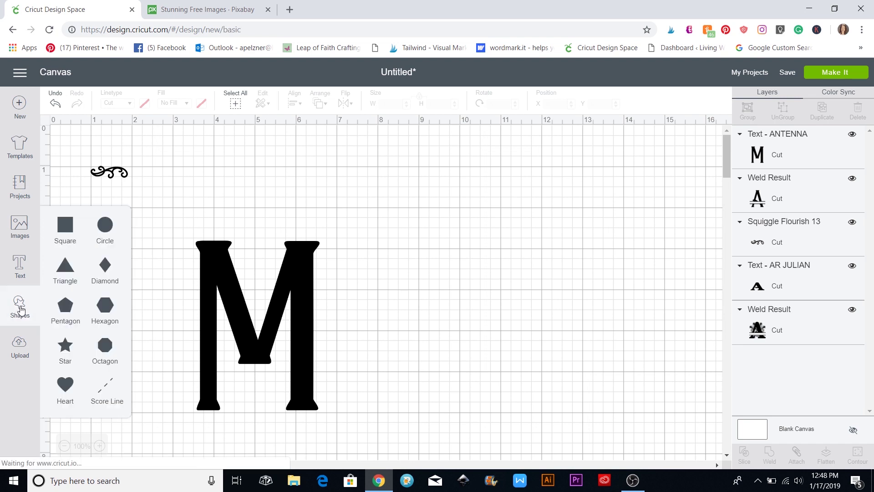
click(68, 225)
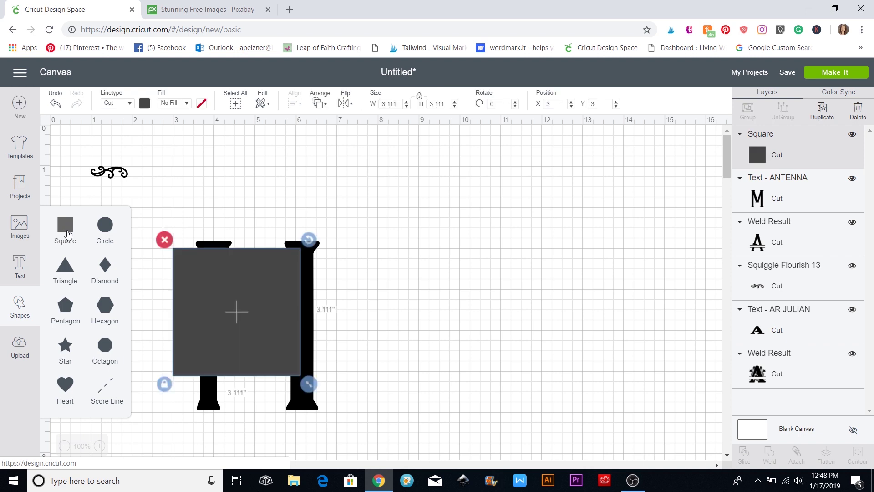
click(165, 384)
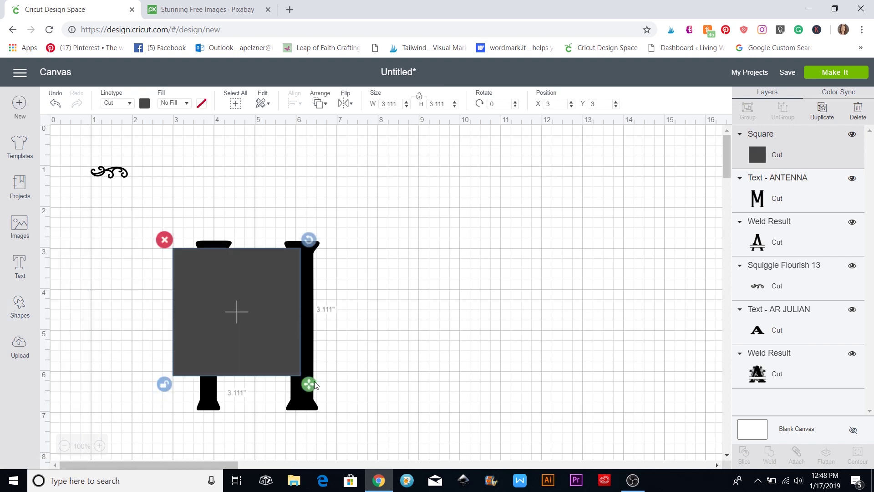
drag(314, 384, 332, 354)
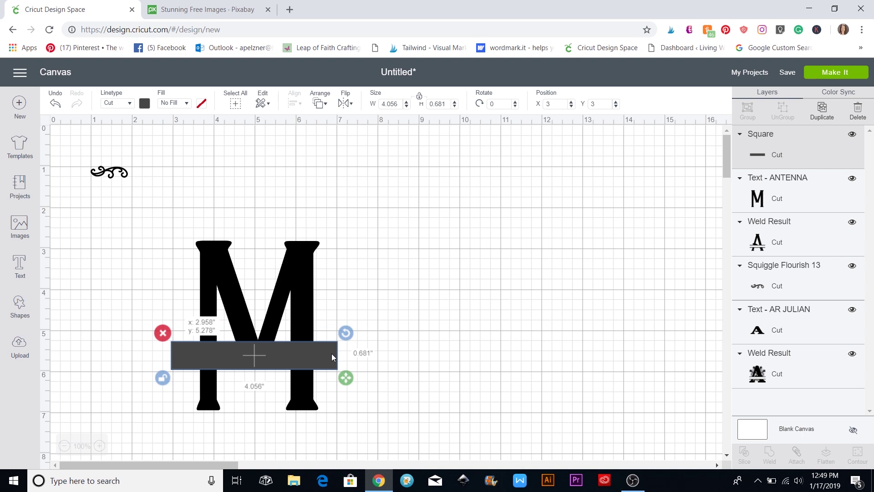
drag(332, 353, 332, 337)
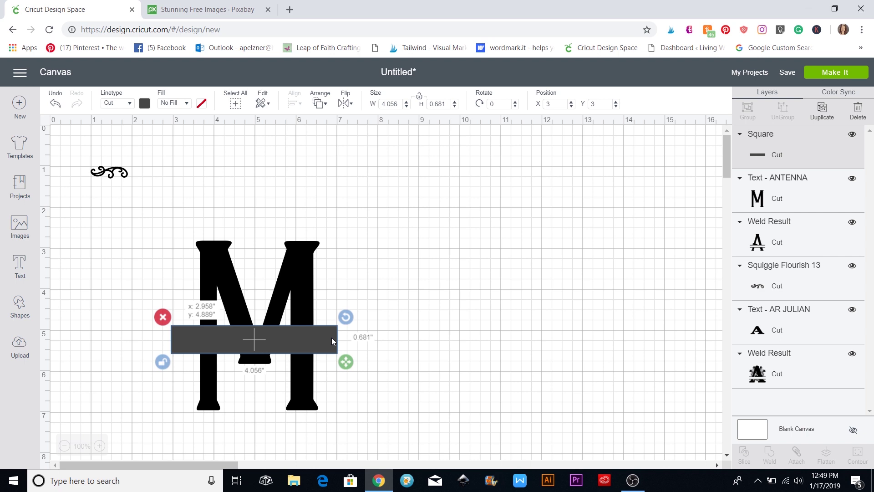
drag(332, 337, 331, 338)
click(408, 351)
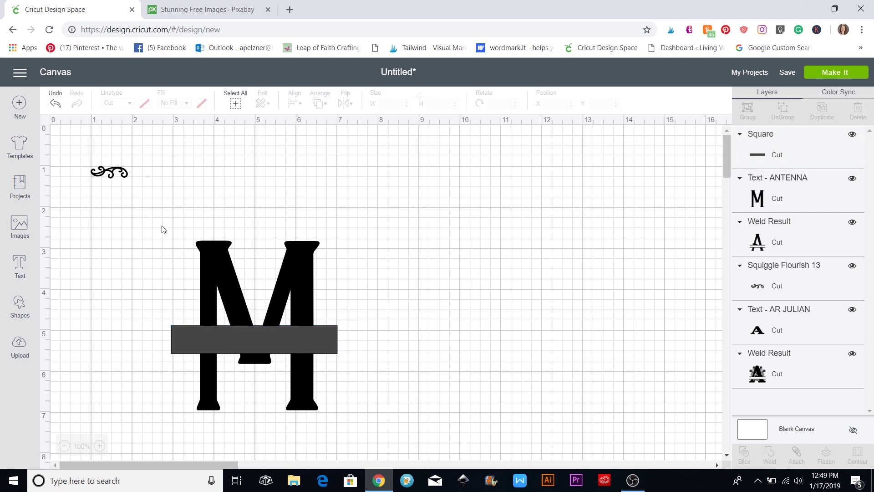
- Slice the bar out of the M and delete the leftover bar pieces, moving the split letter aside to reach them
drag(160, 222, 348, 426)
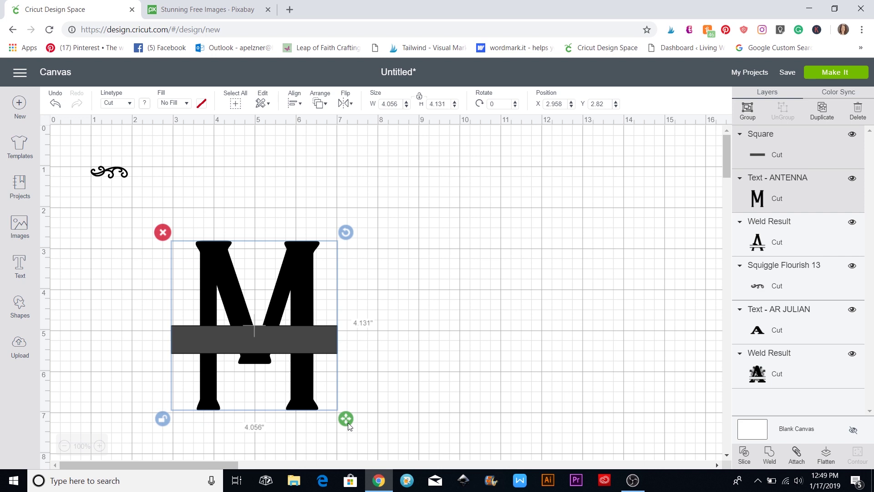
click(744, 455)
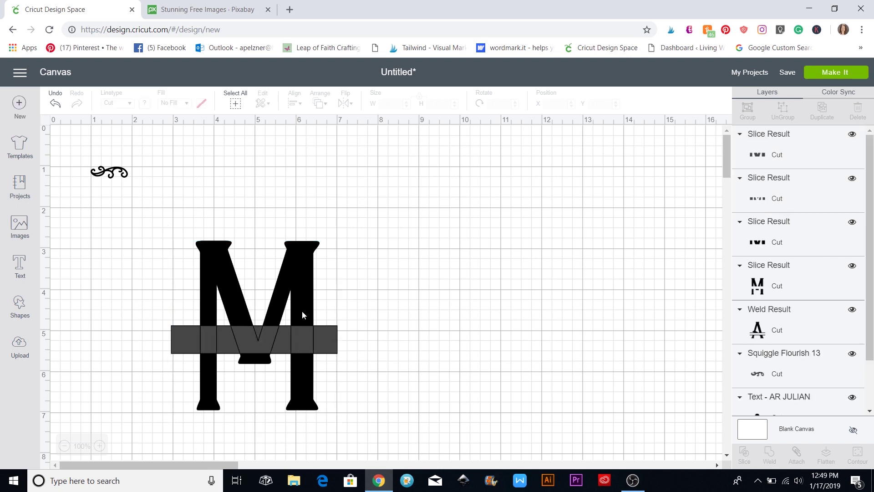
drag(302, 311, 538, 270)
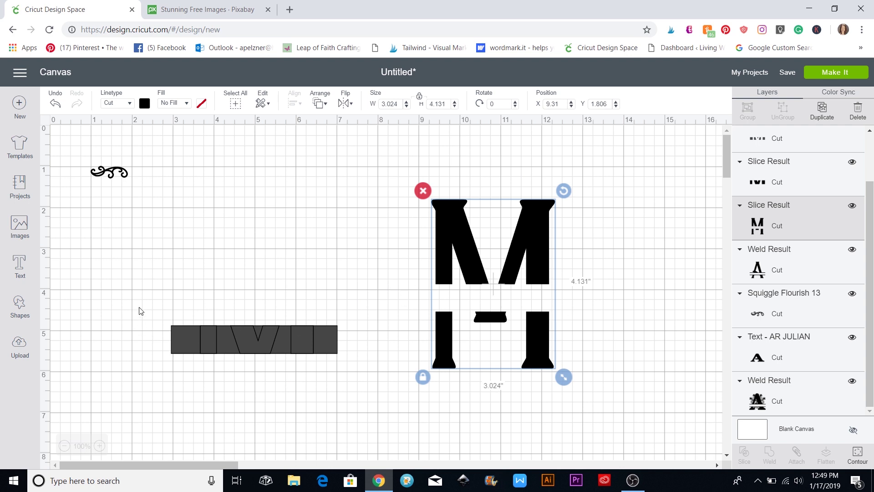
drag(138, 307, 355, 375)
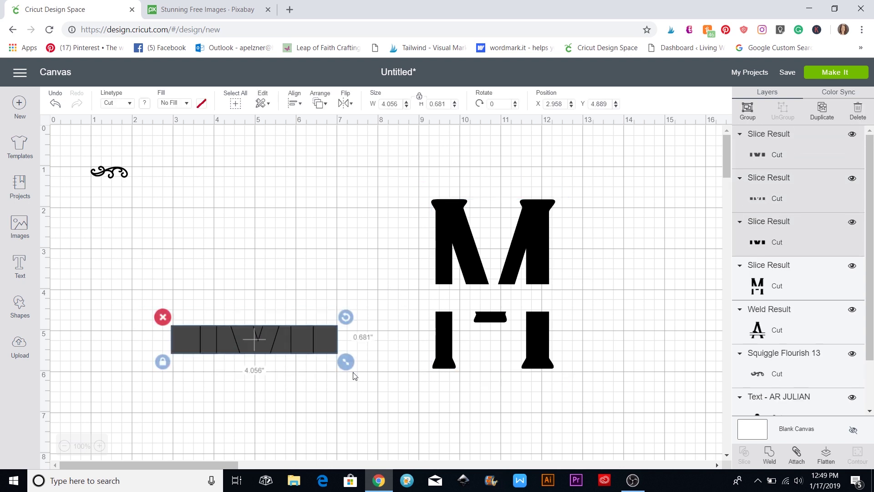
key(Delete)
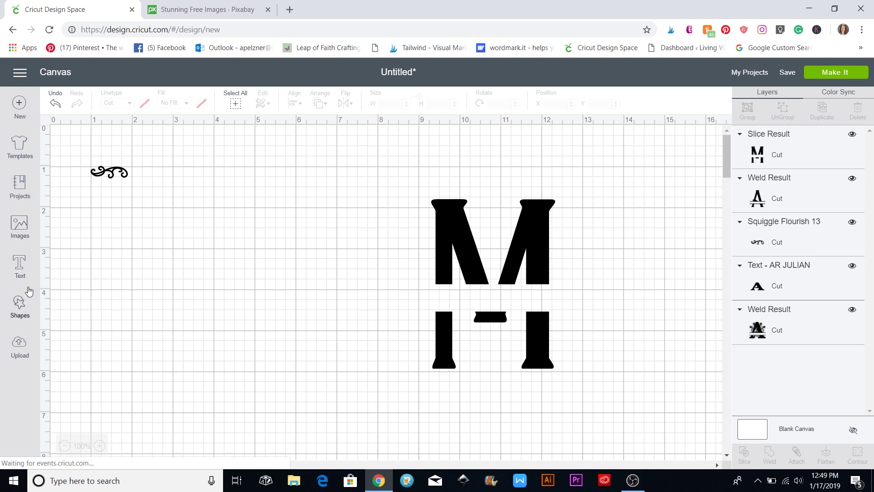
- Add a square, reshape it into a thin line about 3.85 by 0.08 inches, and place it along the upper edge of the M's gap
click(27, 294)
click(66, 234)
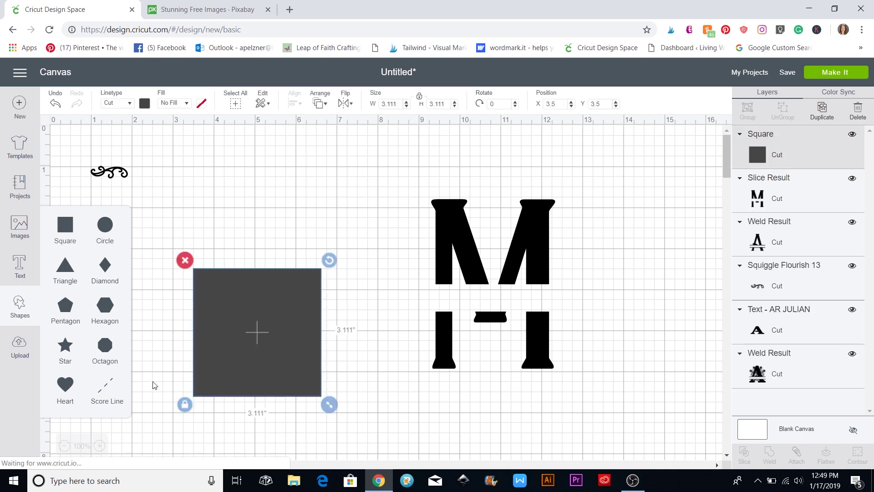
click(182, 412)
click(203, 371)
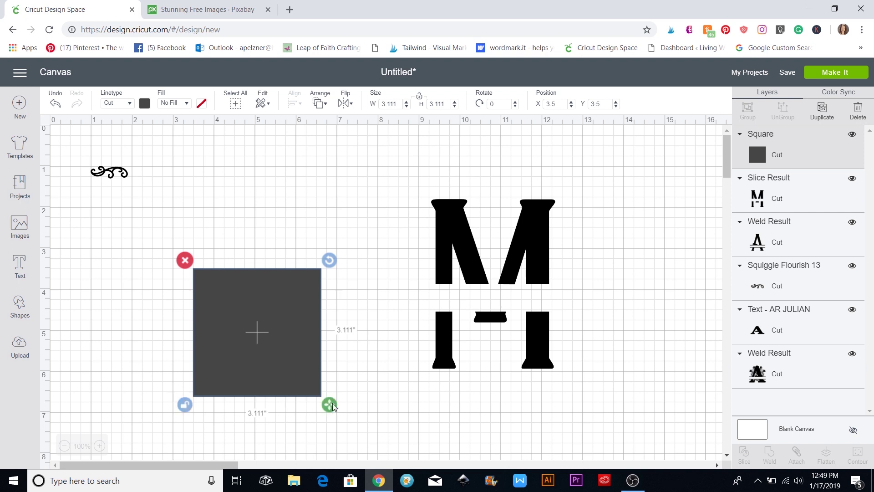
drag(333, 403, 523, 288)
click(314, 328)
click(600, 324)
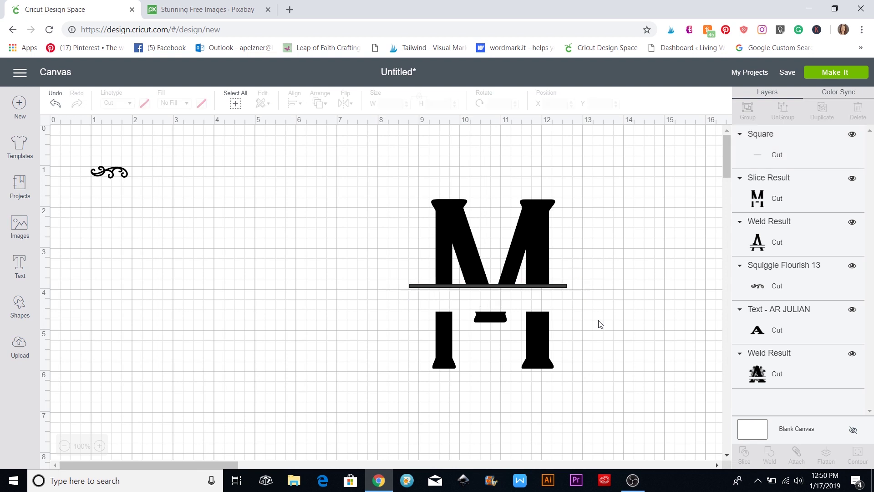
- Duplicate the thin line and place the copy along the lower edge of the M's gap
click(565, 289)
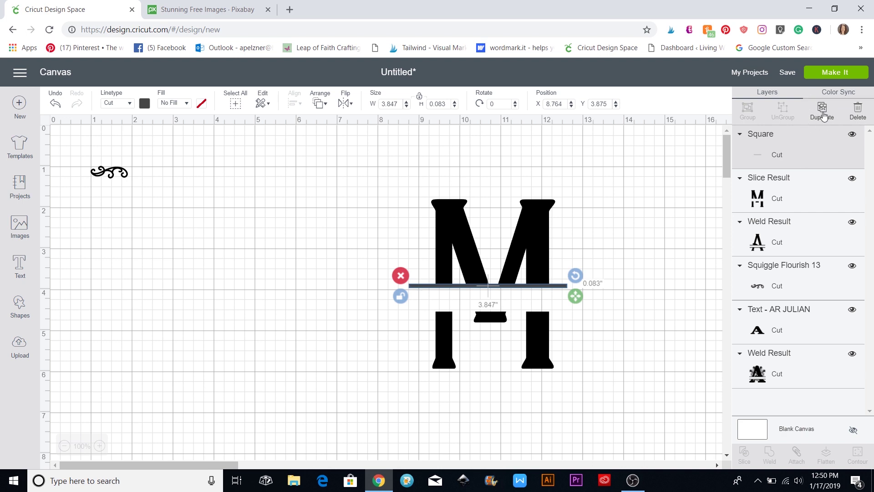
click(823, 111)
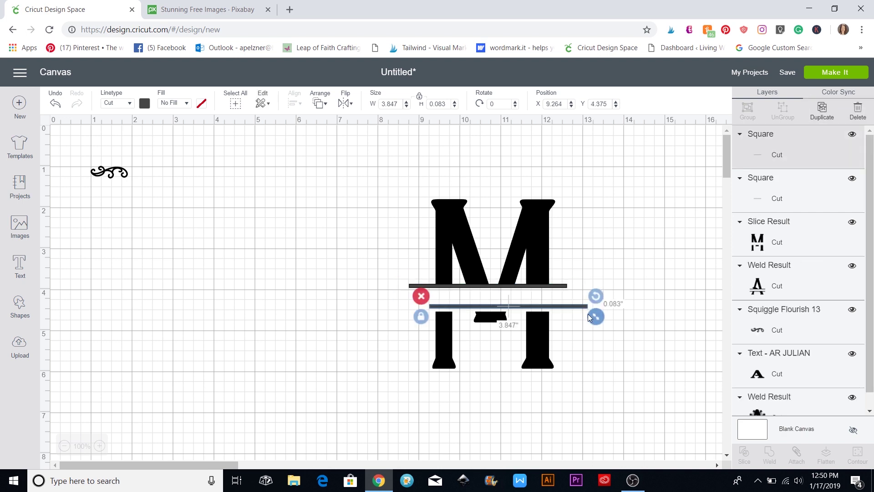
drag(585, 306, 568, 311)
click(617, 319)
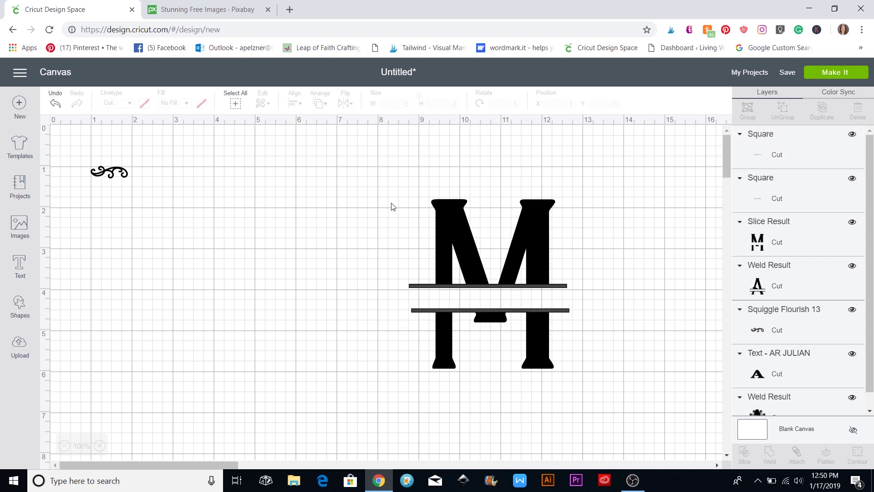
- Weld the M and both lines into one shape after centering them horizontally, and move it to about X 5.2, Y 1.0 inches
drag(389, 180, 598, 392)
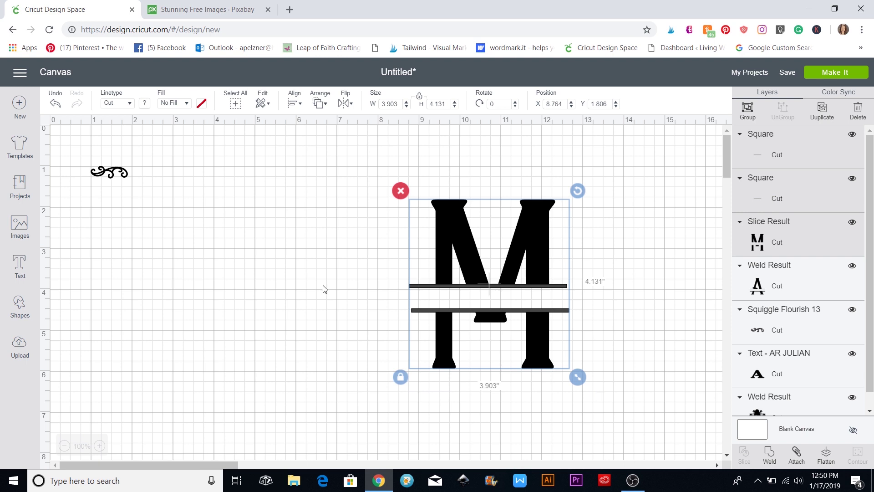
click(297, 106)
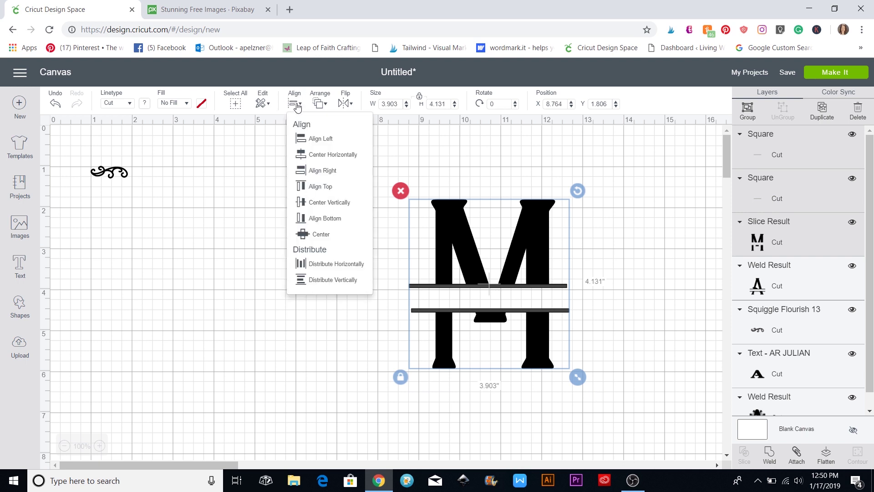
click(325, 155)
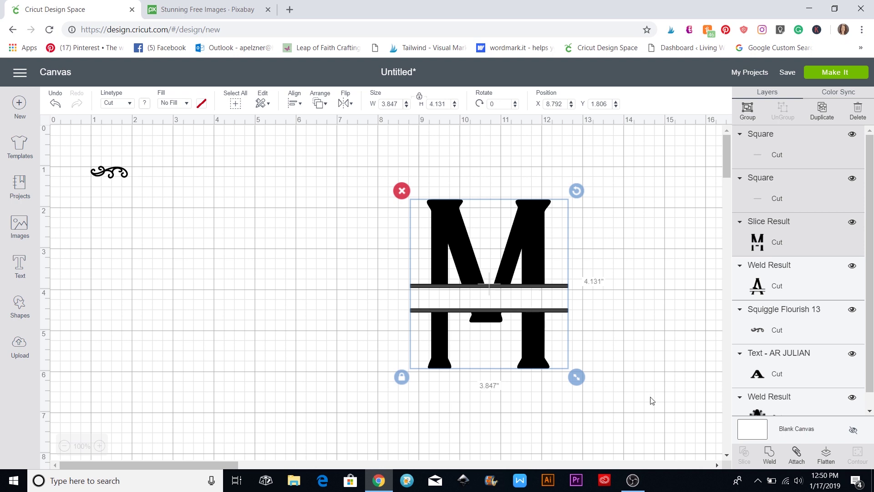
click(772, 452)
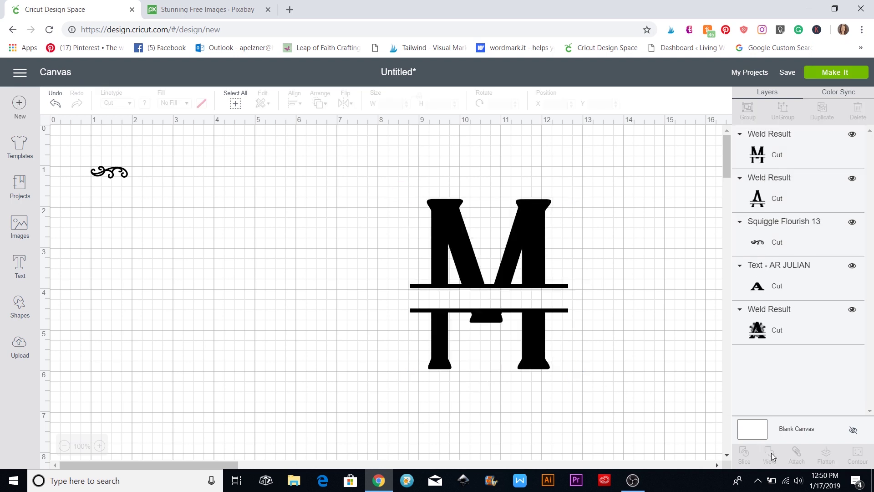
drag(548, 275, 387, 241)
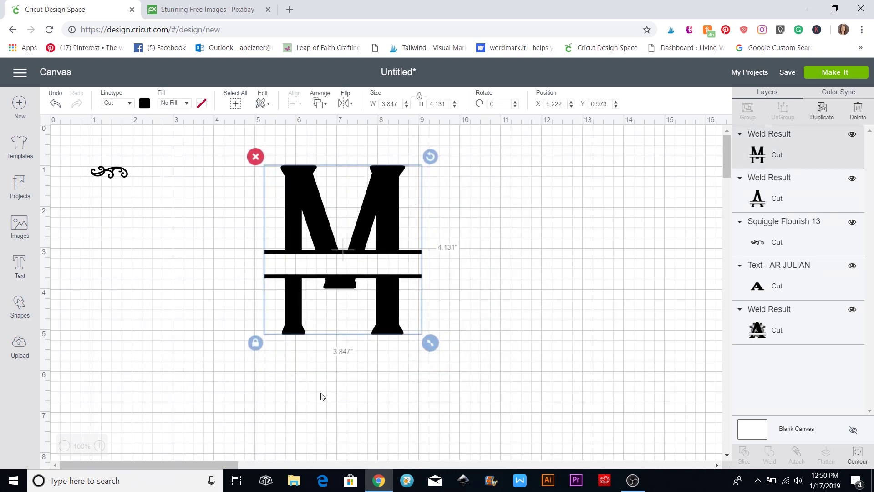
- Add a separate text object in the ANTENNA font containing the first name for the monogram's gap
click(19, 269)
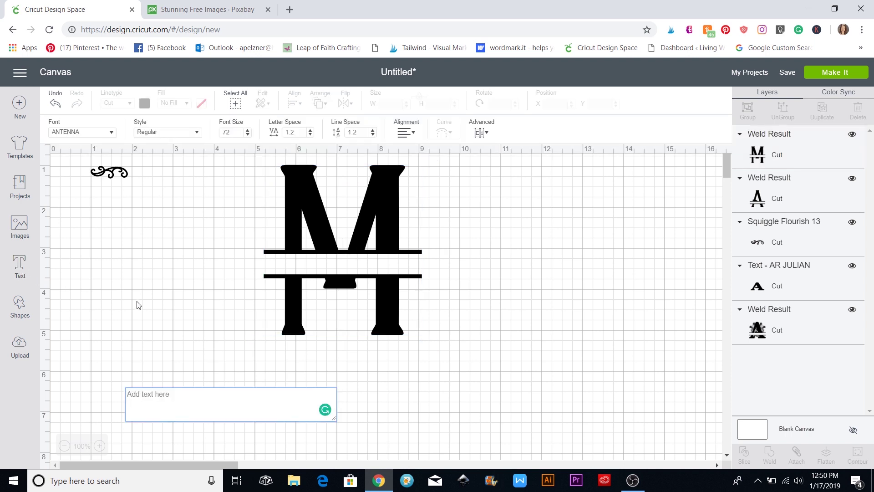
text(AM)
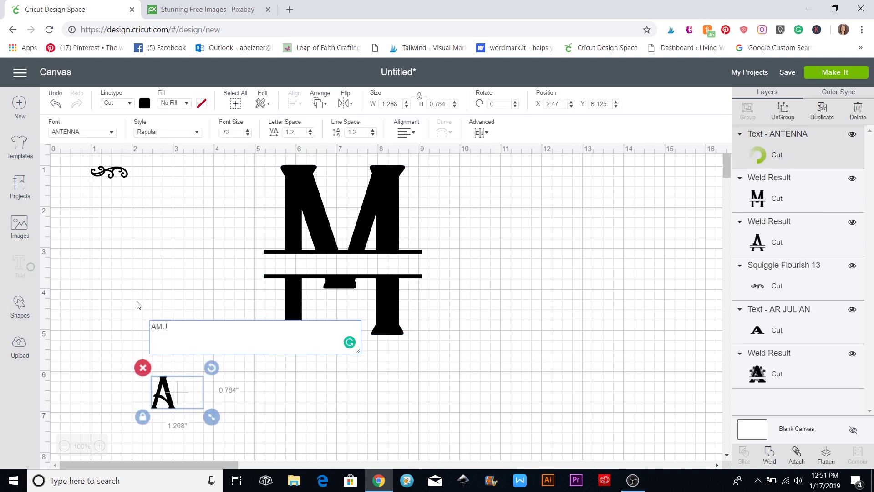
text(U)
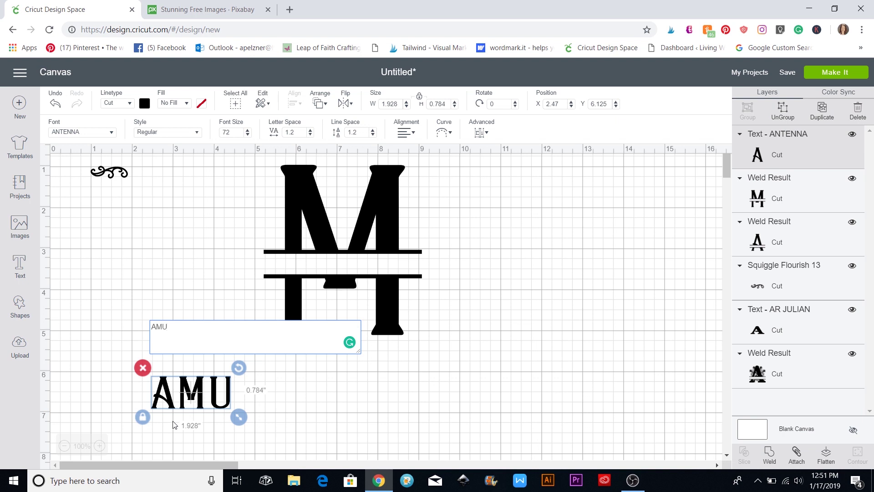
key(BackSpace)
text(y)
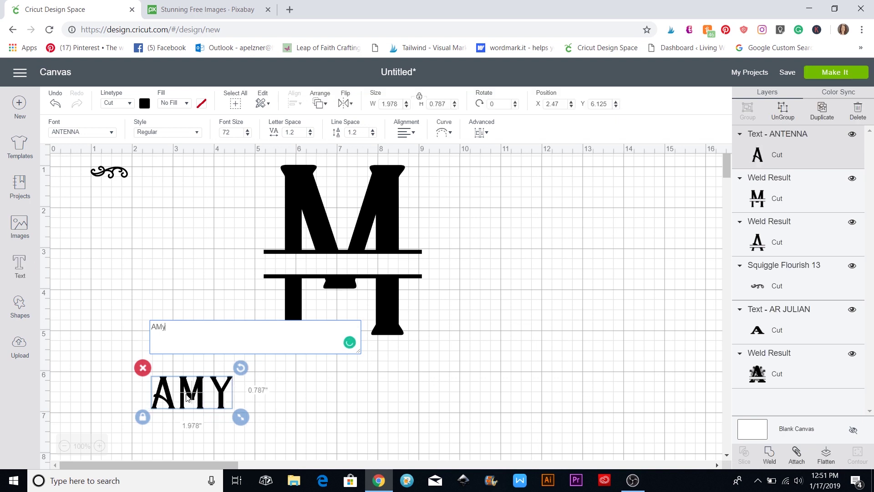
- Stretch the name text to about 2.48 by 0.47 inches and place it between the two lines in the M's gap
drag(189, 396, 333, 351)
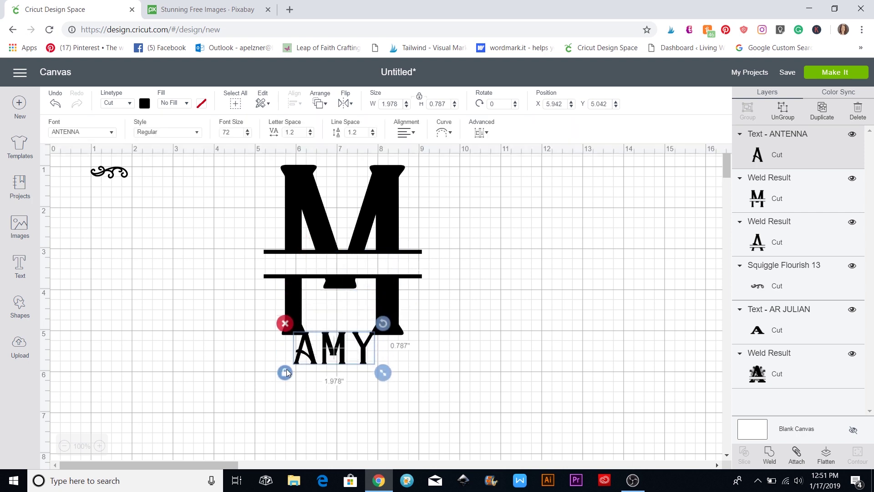
click(285, 372)
drag(383, 372, 406, 366)
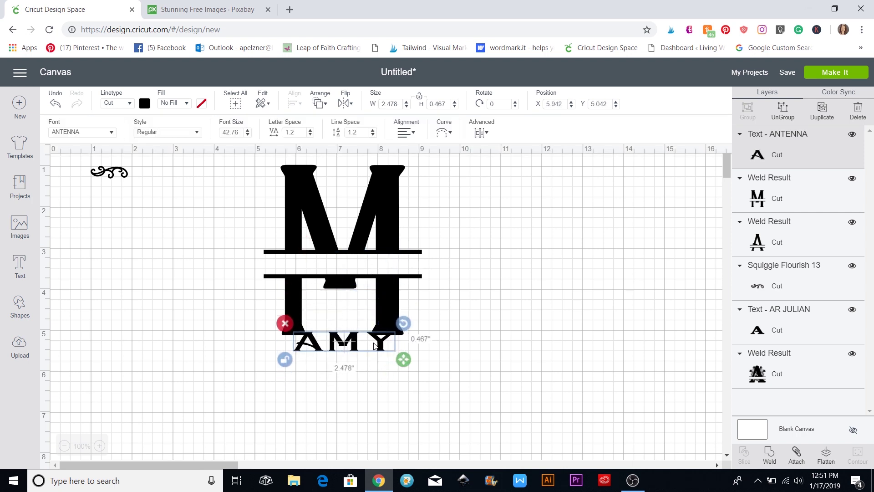
drag(380, 334, 403, 283)
click(494, 291)
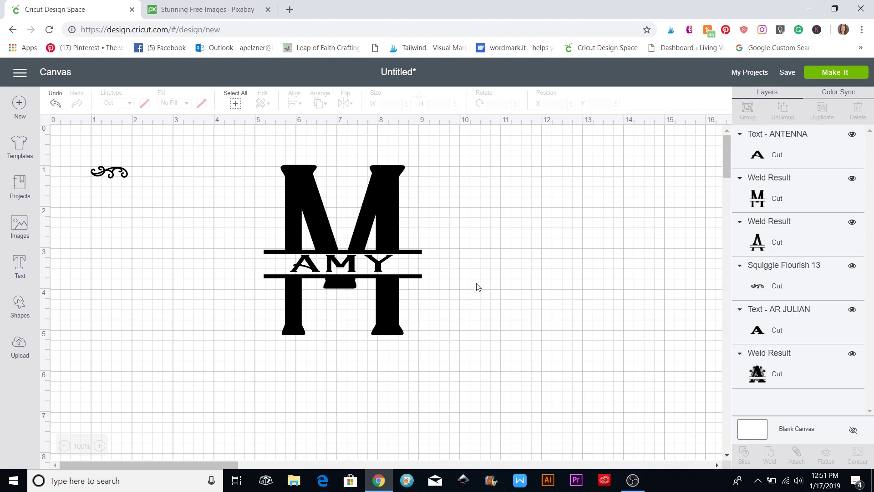
- Center the name text horizontally with the split letter M
drag(237, 142, 455, 381)
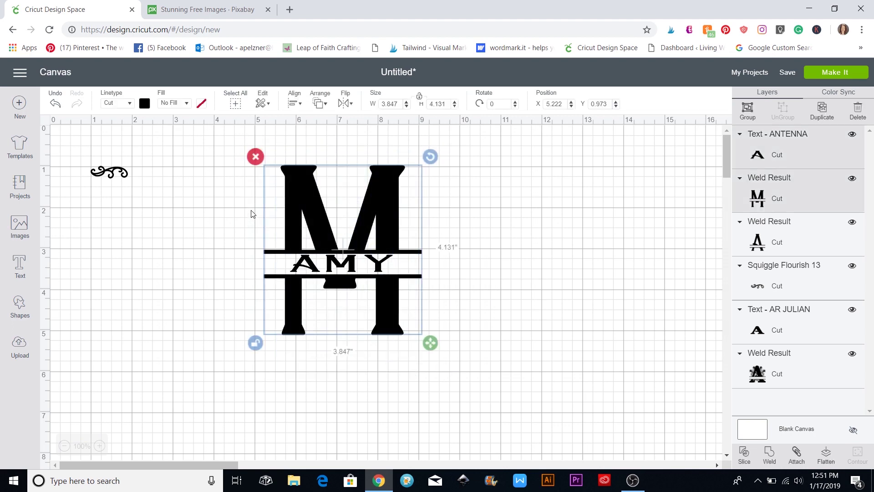
click(296, 104)
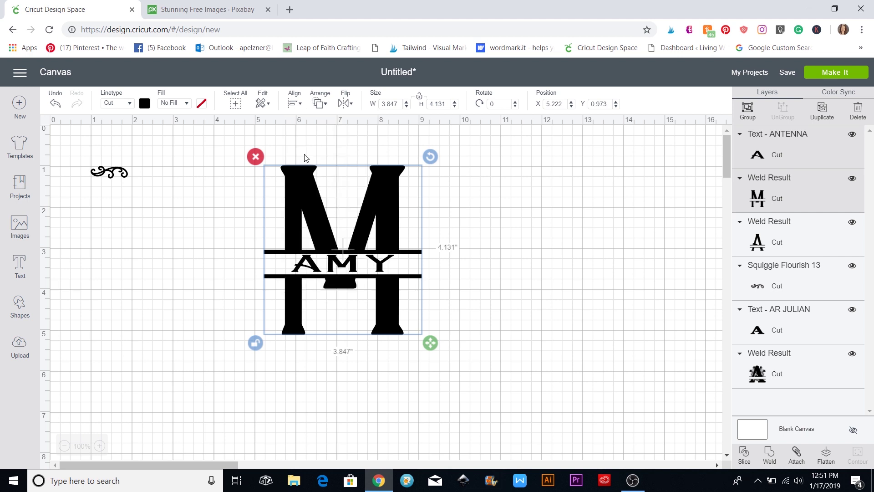
click(524, 246)
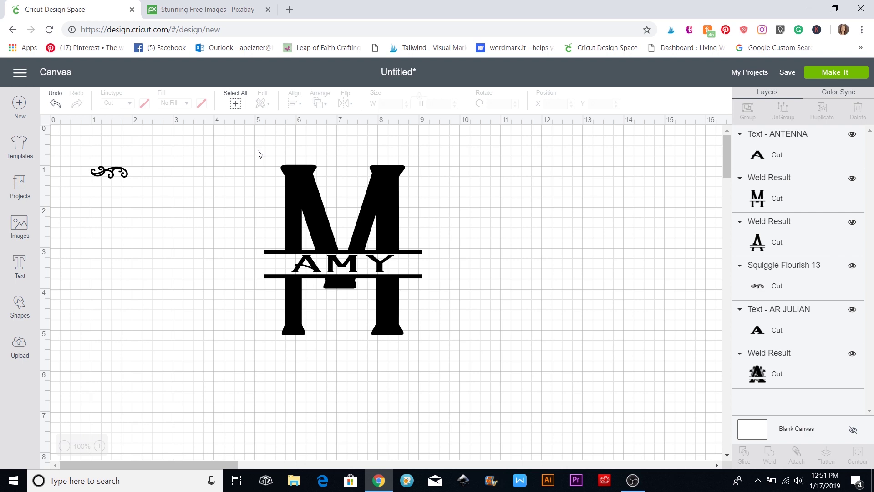
- Move the finished M monogram with its name aside, to about X 13, Y 4.4 inches, clearing the canvas for another design
drag(258, 154, 444, 373)
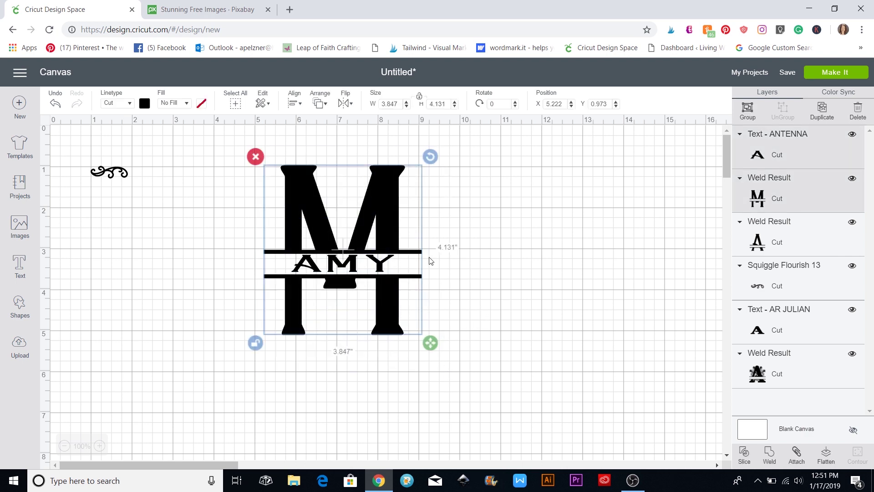
drag(366, 210, 693, 350)
click(108, 304)
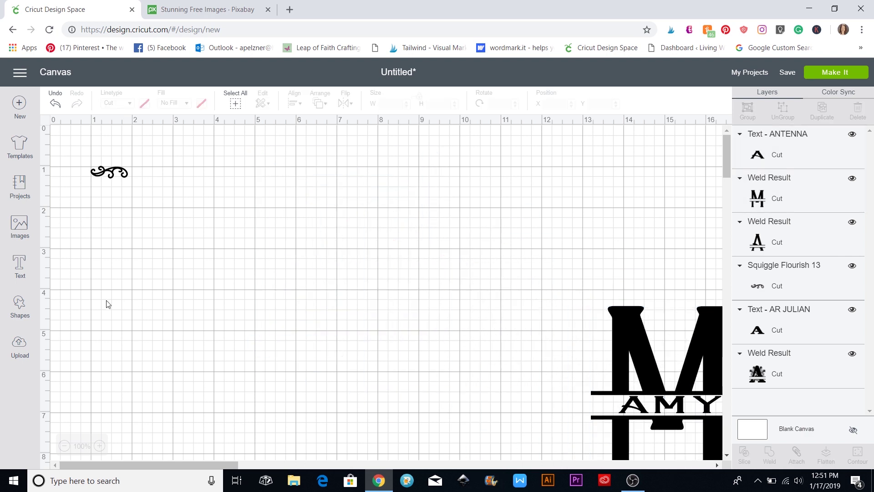
- Add a new text object containing the letter S and set its font to Magnolia Sky
click(20, 266)
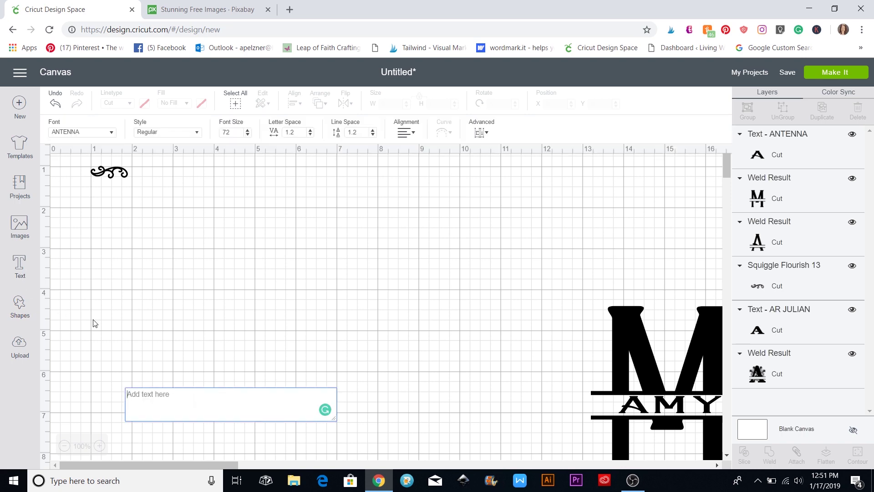
text(S)
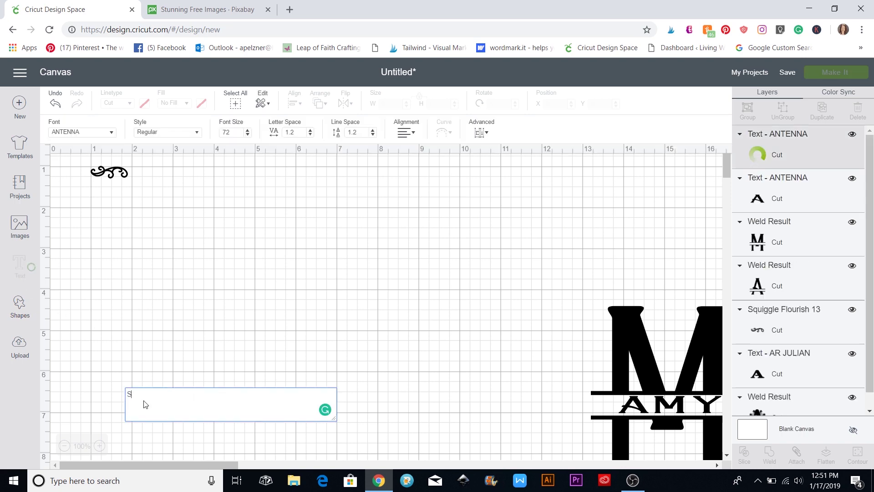
click(111, 133)
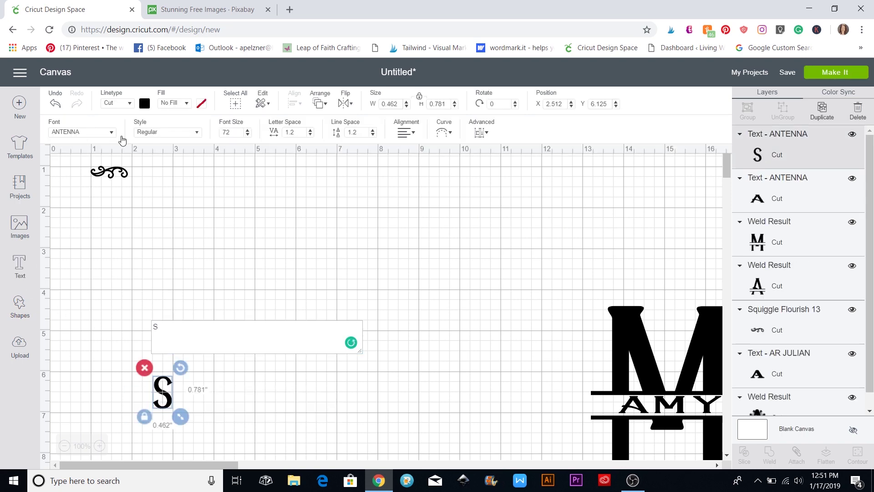
text(magn)
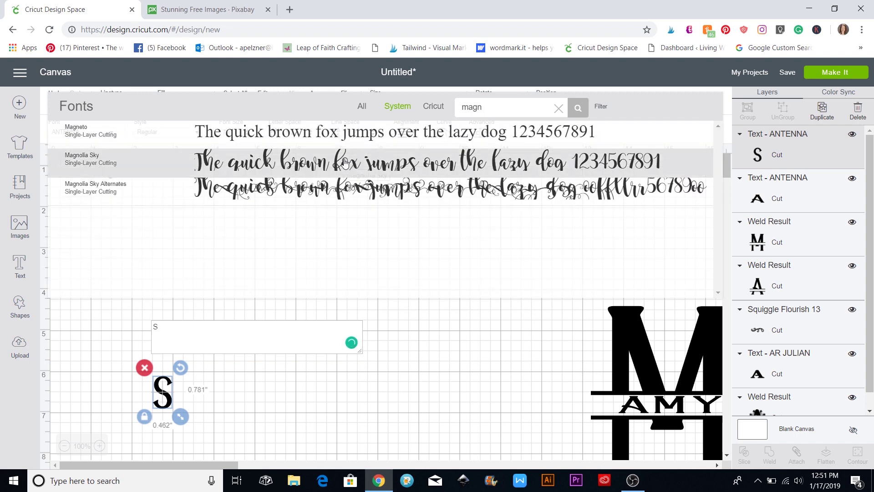
click(356, 168)
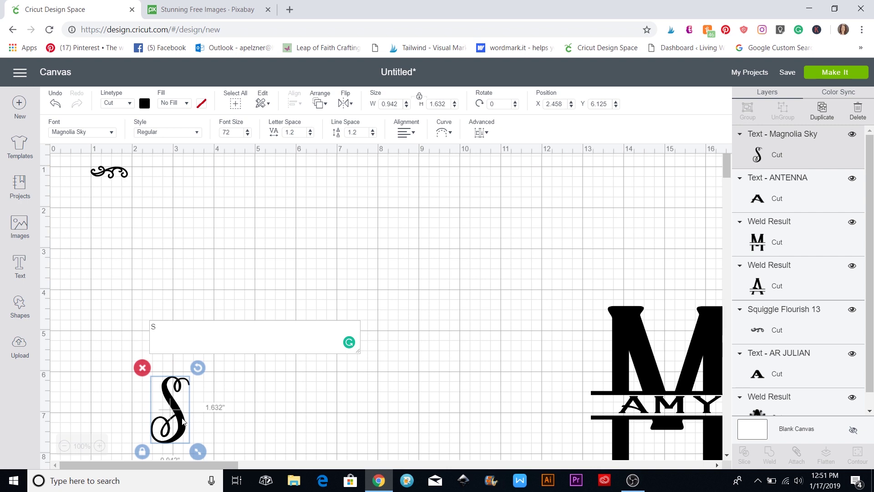
- Enlarge the letter S to about 3.85 inches tall and place it at about X 3.9, Y 2.1 inches
drag(187, 421, 246, 257)
drag(258, 291, 329, 384)
click(426, 368)
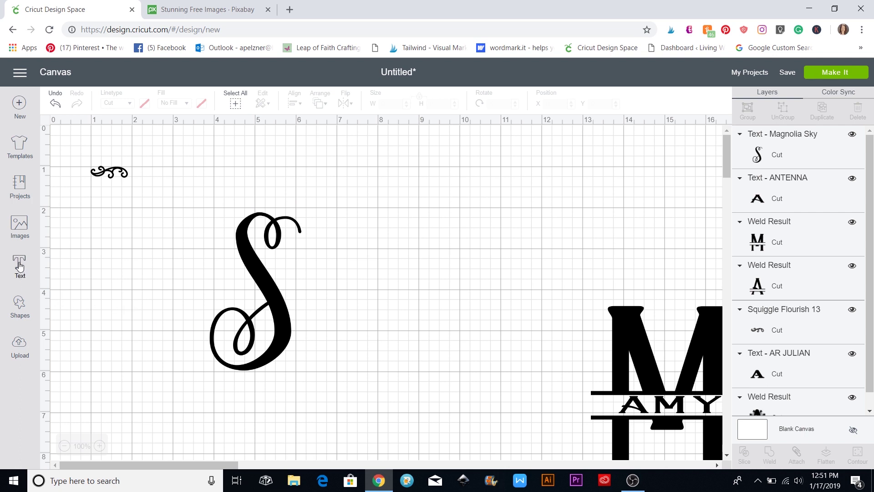
- Add a square, reshape it into a bar about 4.24 by 0.86 inches, and place it across the lower part of the S
click(19, 306)
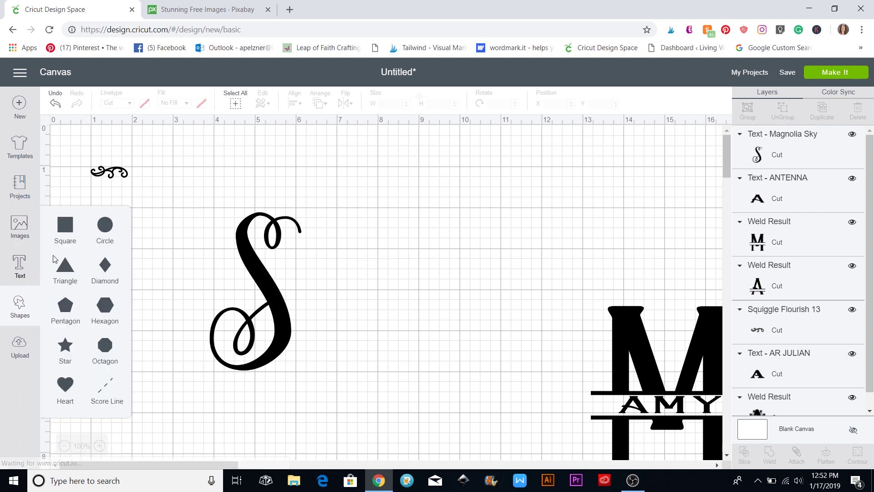
click(68, 232)
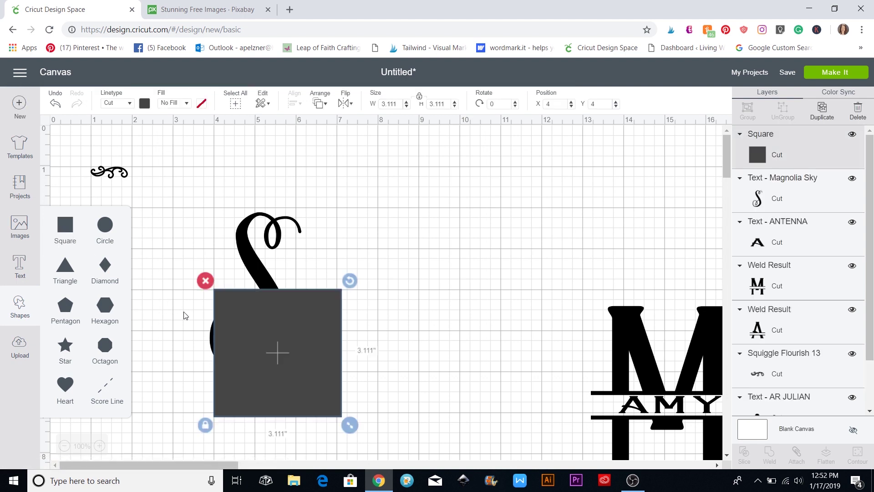
click(205, 425)
drag(347, 425, 405, 342)
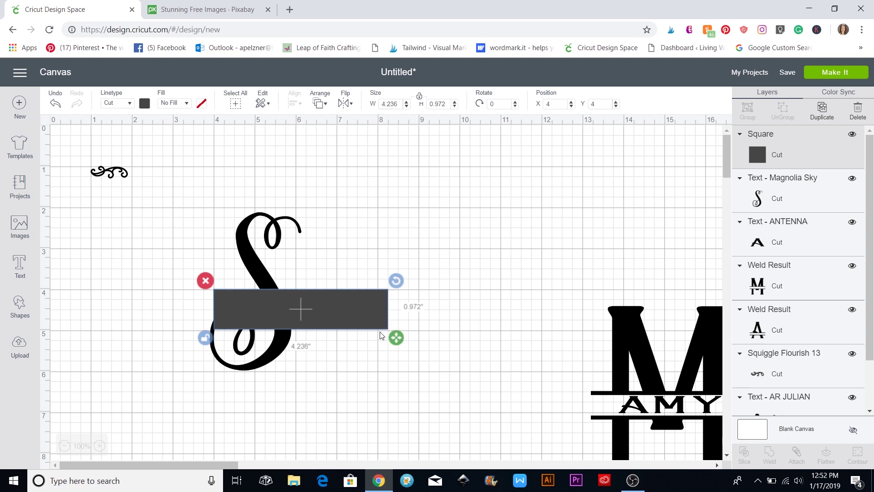
drag(355, 316, 368, 342)
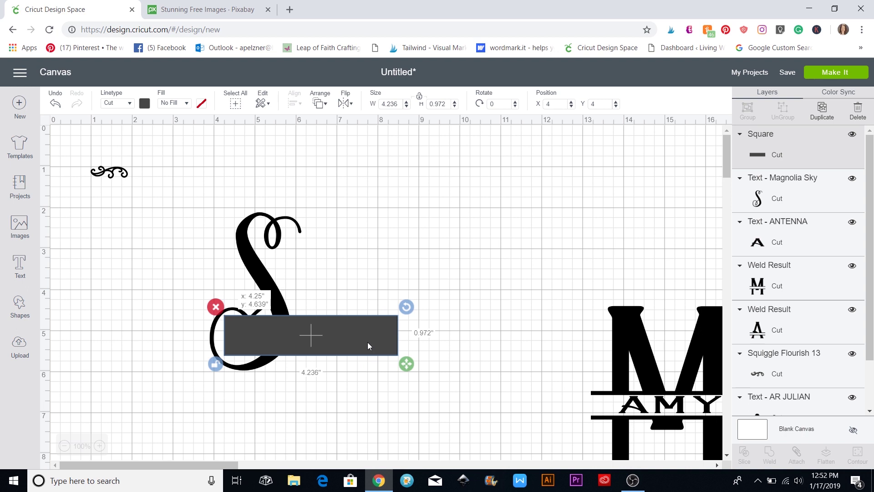
drag(367, 342, 368, 342)
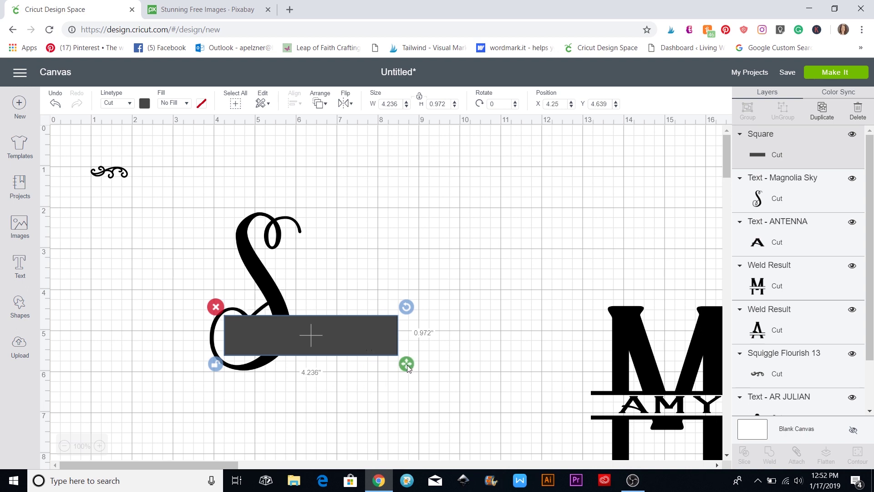
drag(407, 368, 397, 362)
mouse_move(356, 341)
mouse_down()
mouse_move(358, 321)
mouse_move(353, 348)
mouse_up()
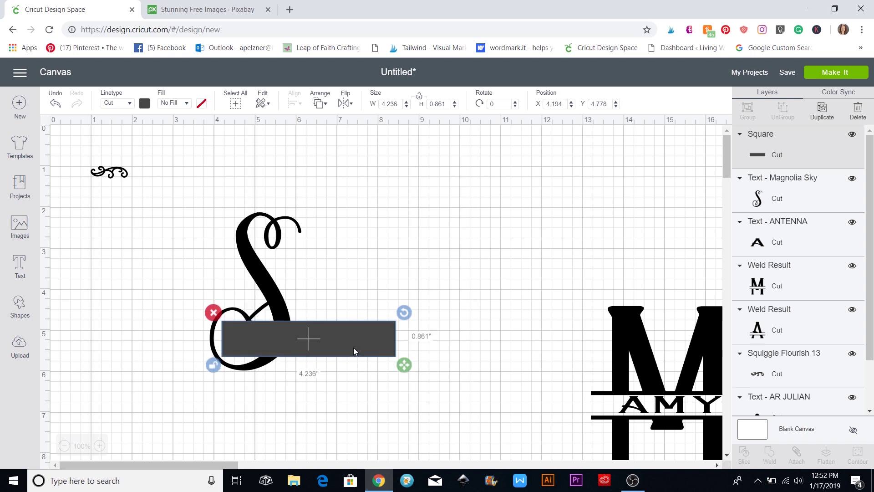
- Slice the S with the bar and delete the cut-out pieces to leave a gap in the letter
shift+click(269, 277)
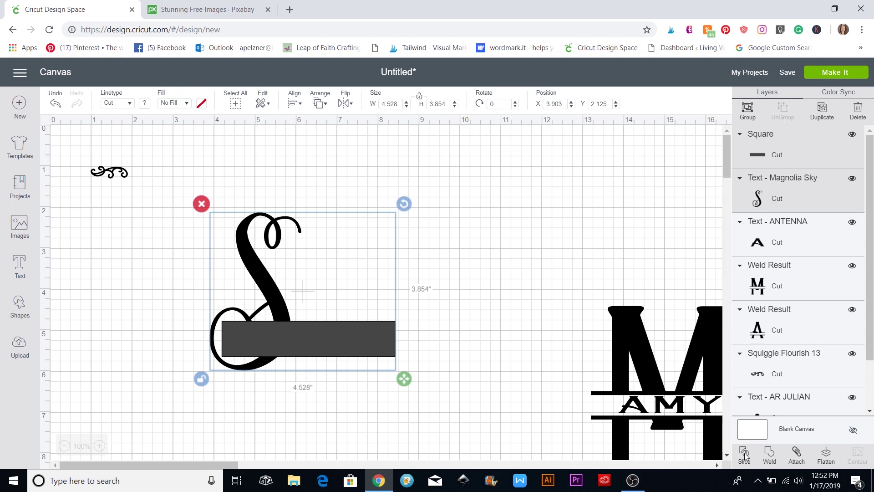
click(744, 453)
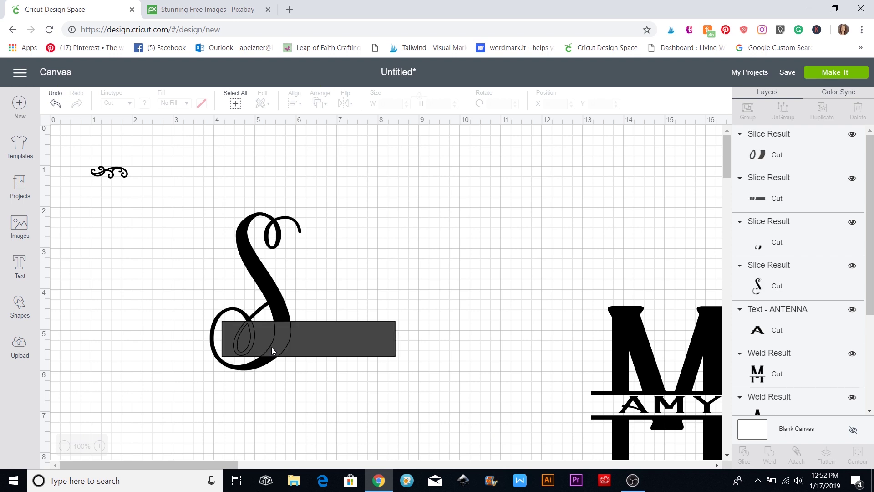
click(269, 342)
click(290, 345)
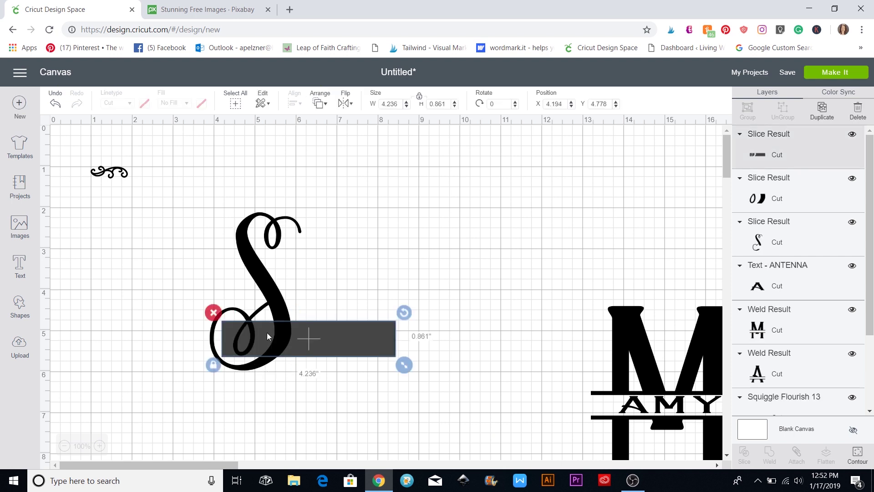
key(Delete)
click(286, 348)
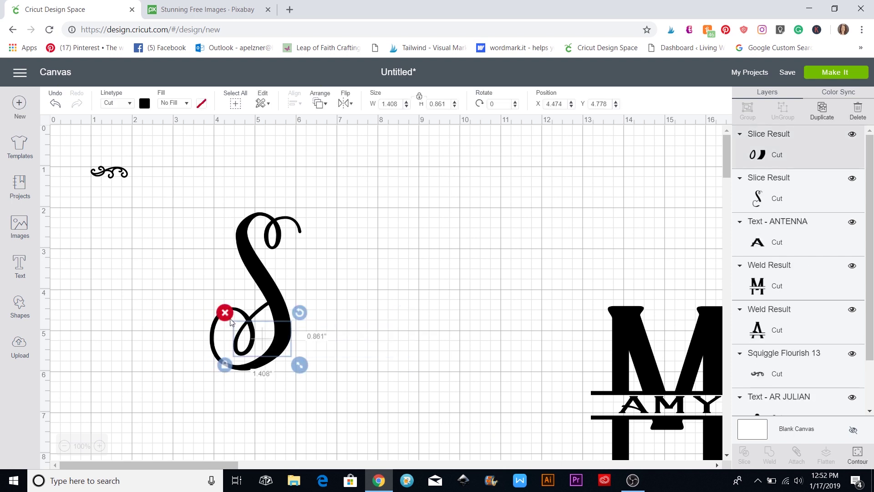
key(Delete)
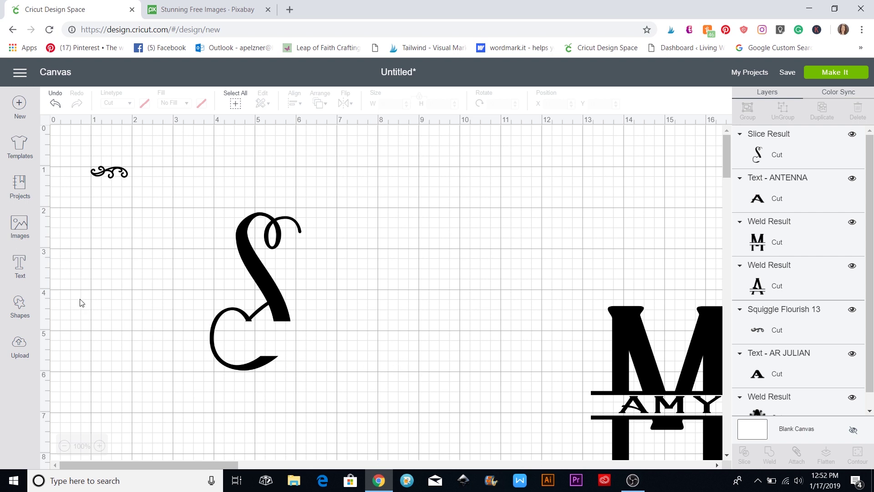
- Add a square, reshape it into a thin line about 2.69 by 0.08 inches, and place it along the upper edge of the S's gap
click(20, 304)
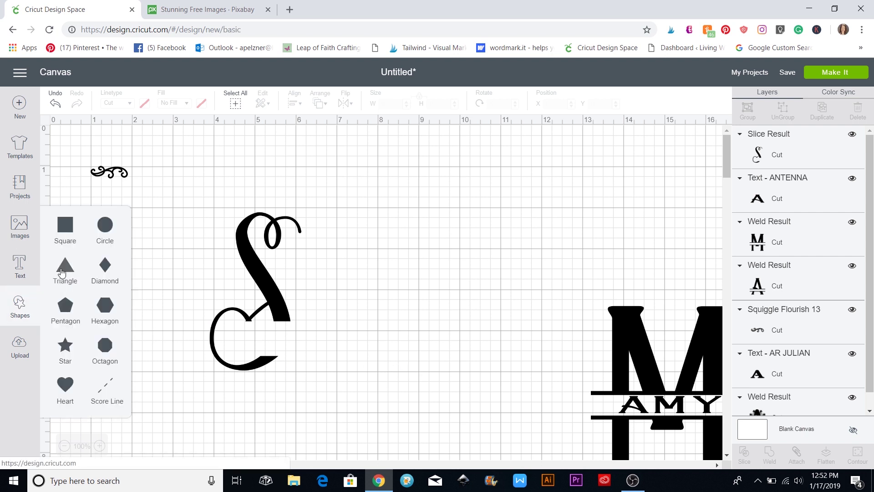
click(63, 234)
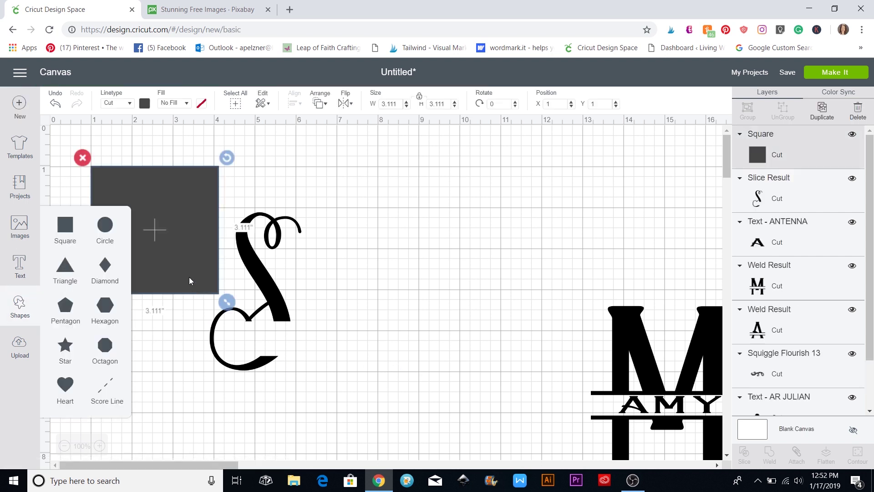
click(83, 301)
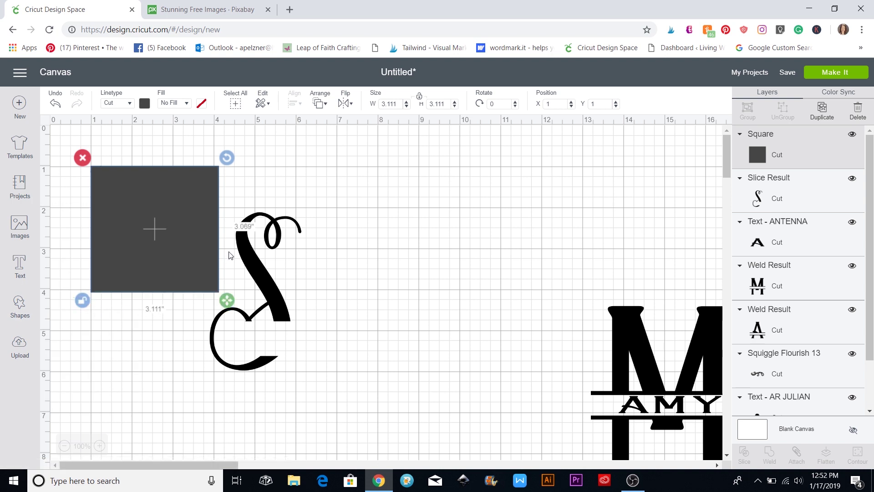
drag(227, 302, 340, 331)
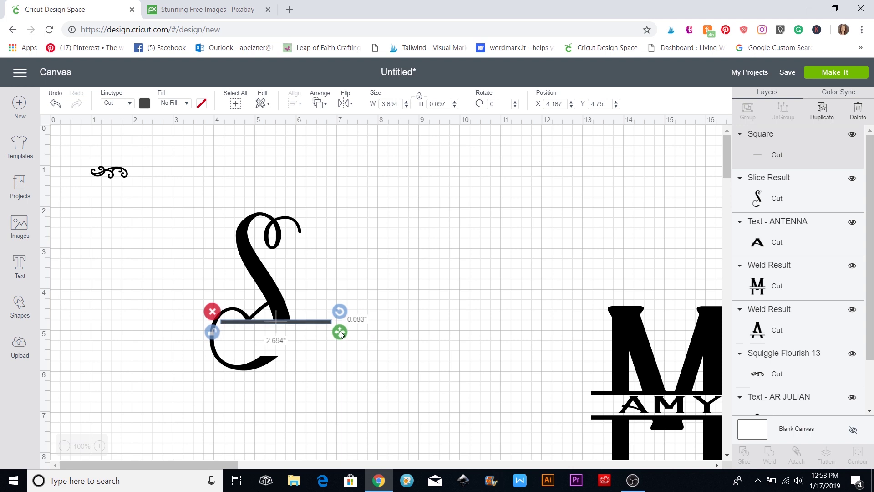
click(383, 340)
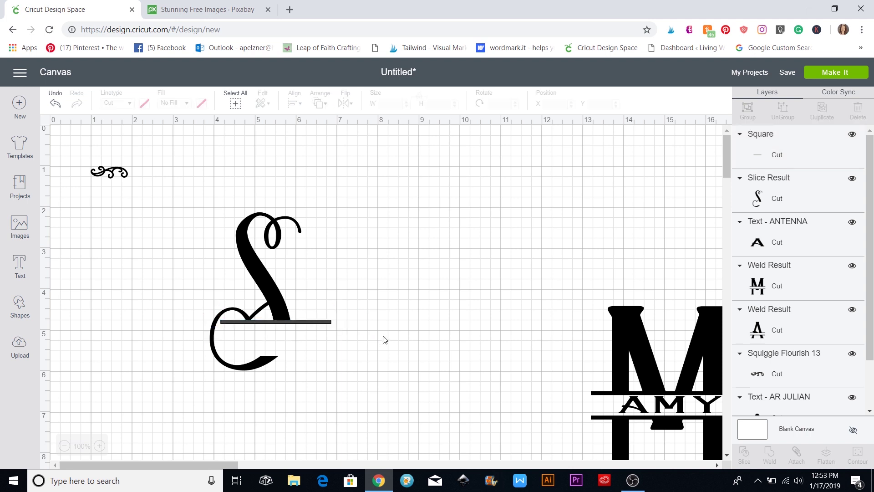
- Duplicate the thin line and place the copy along the lower edge of the S's gap, at about X 4.1, Y 5.5 inches
click(330, 323)
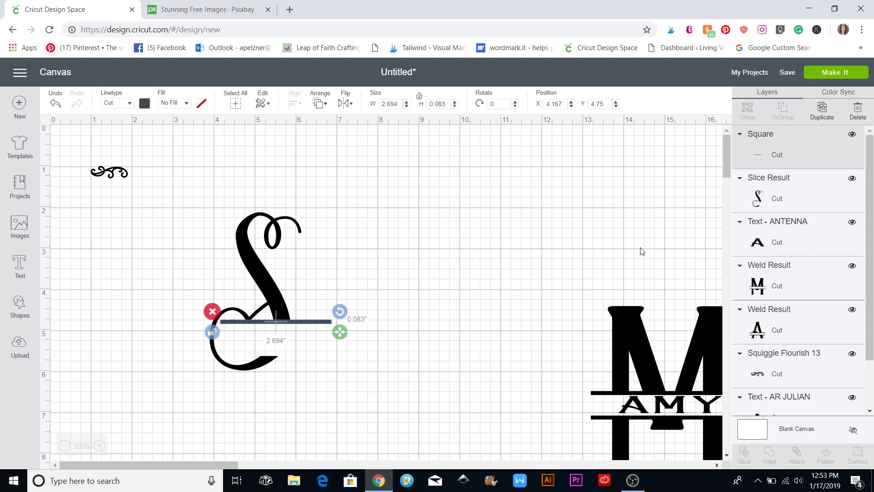
click(822, 109)
drag(349, 345, 327, 354)
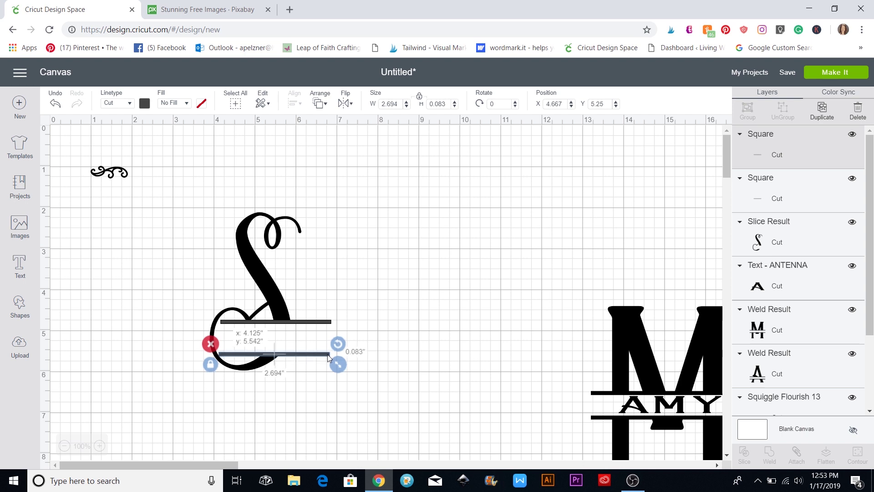
click(373, 363)
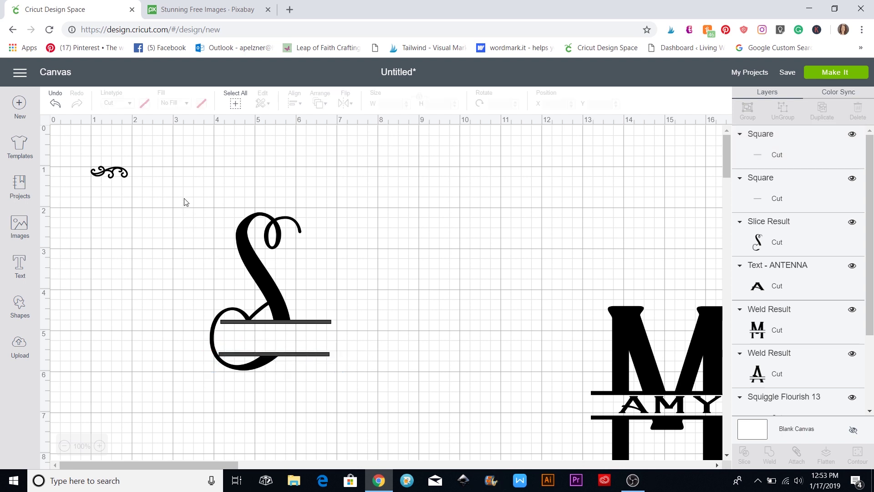
drag(185, 194, 361, 386)
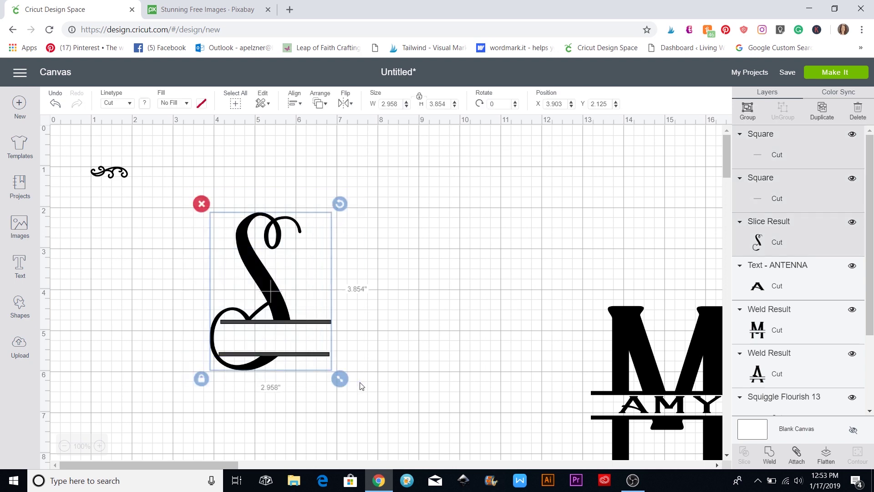
click(402, 380)
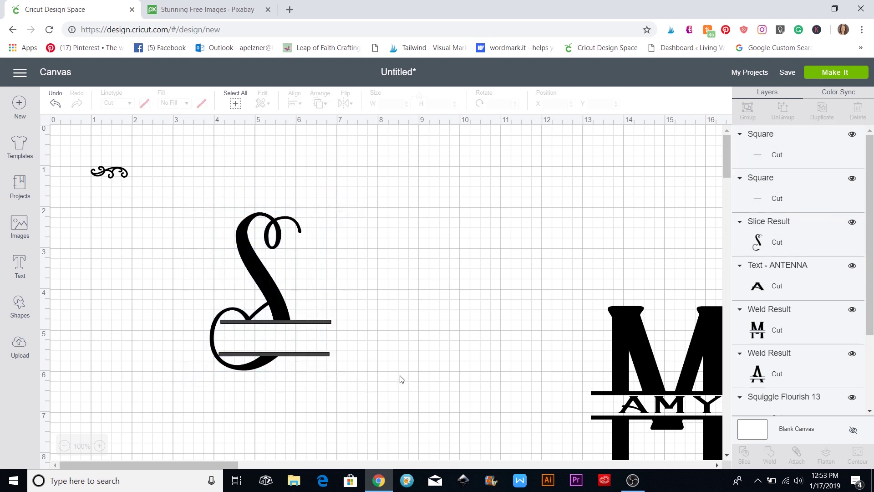
- Center the two thin border lines horizontally with each other across the S's gap
click(226, 324)
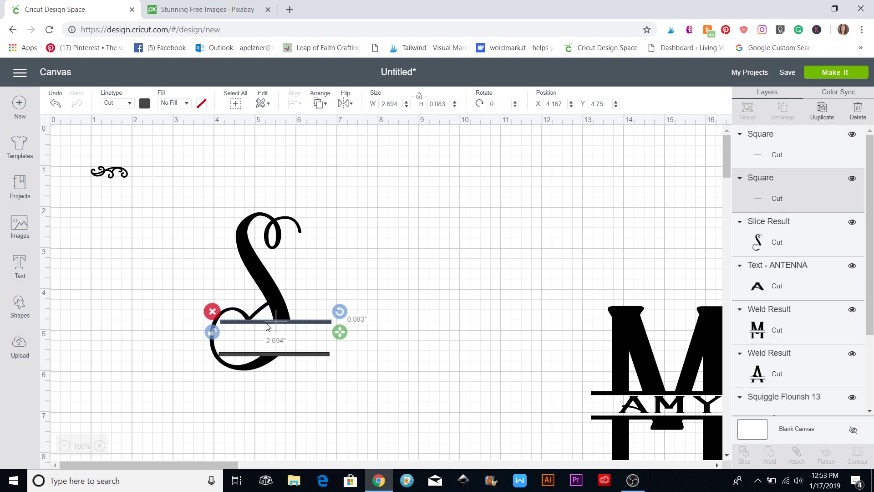
shift+click(235, 356)
click(408, 353)
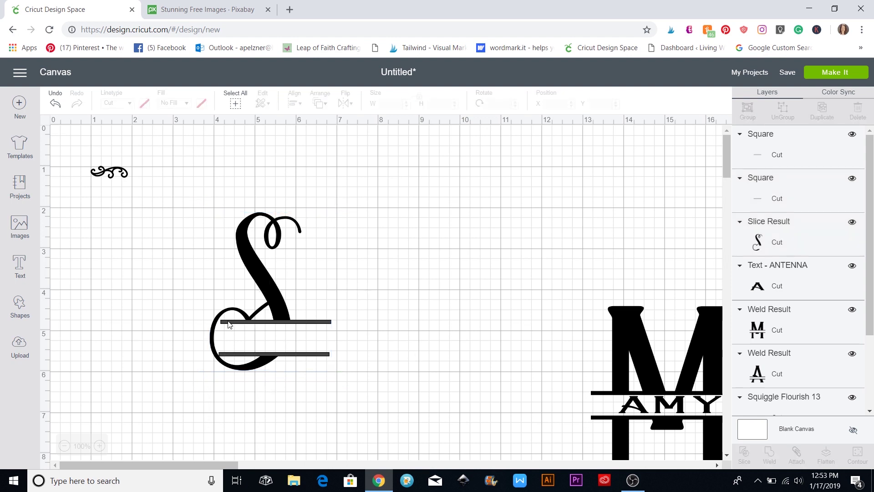
click(229, 321)
shift+click(231, 355)
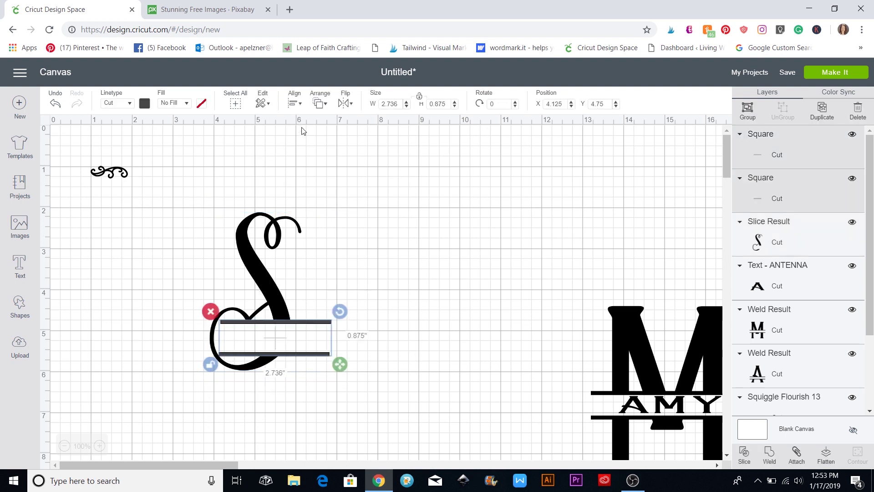
click(295, 105)
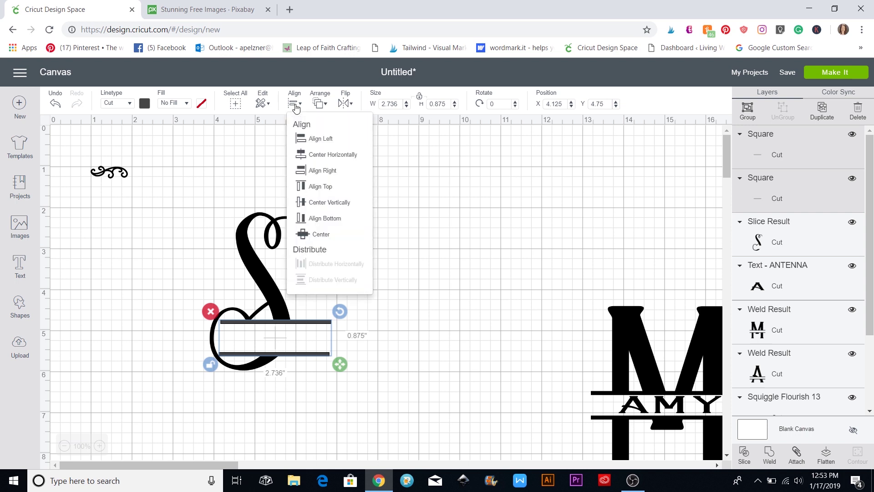
click(314, 154)
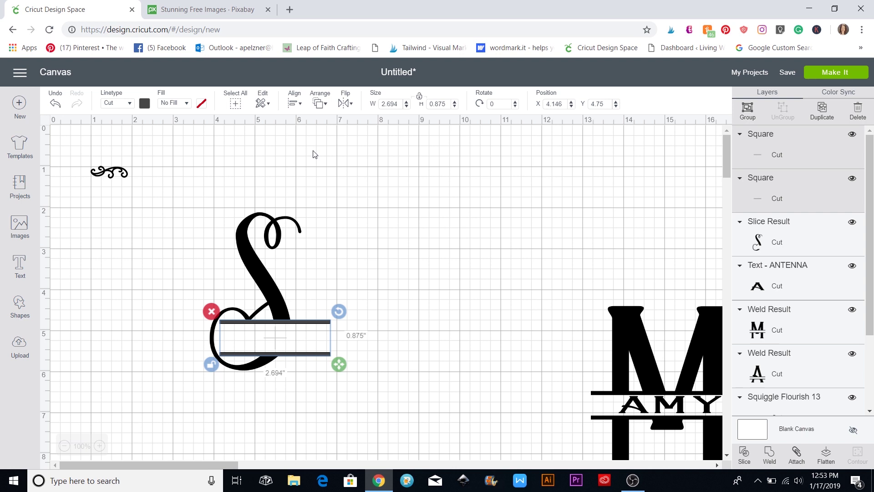
click(385, 252)
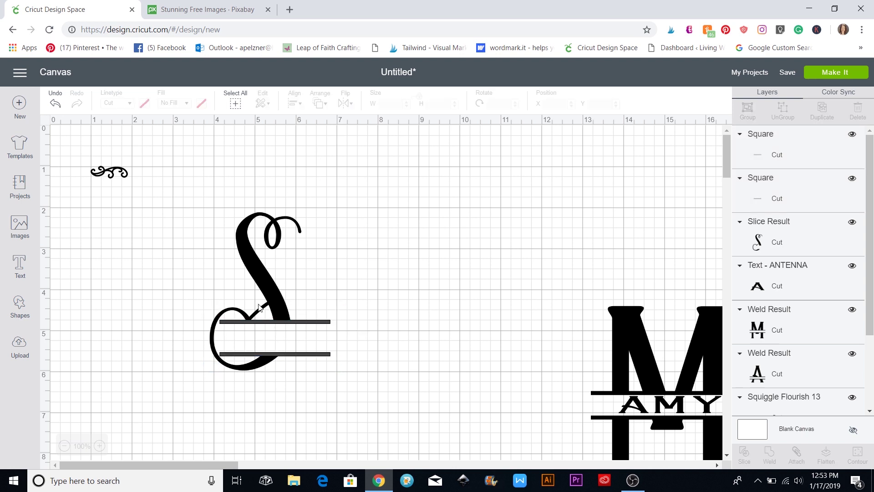
- Weld the S and its two border lines into a single shape
drag(171, 192, 376, 387)
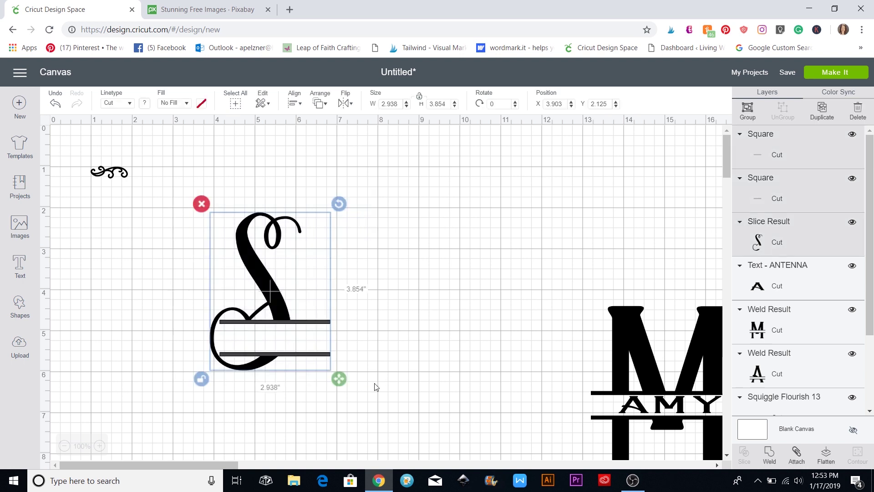
click(770, 454)
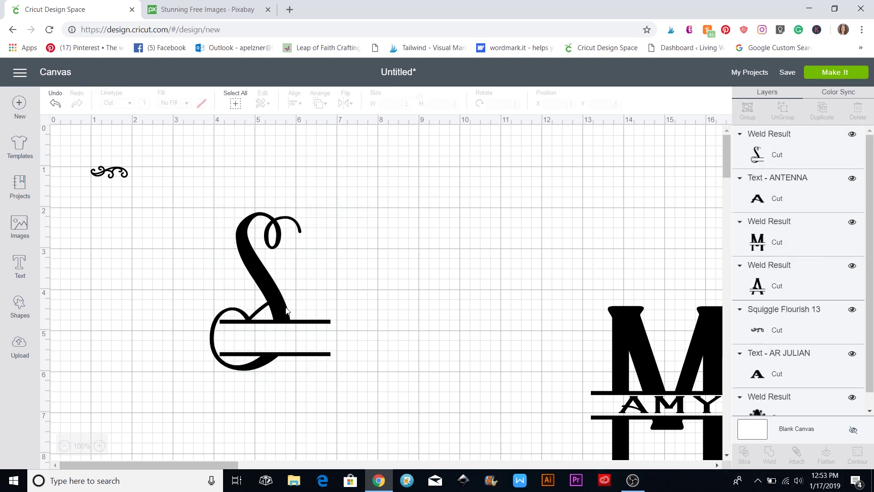
- Shrink the welded S monogram and place it above the M monogram
drag(286, 308, 346, 268)
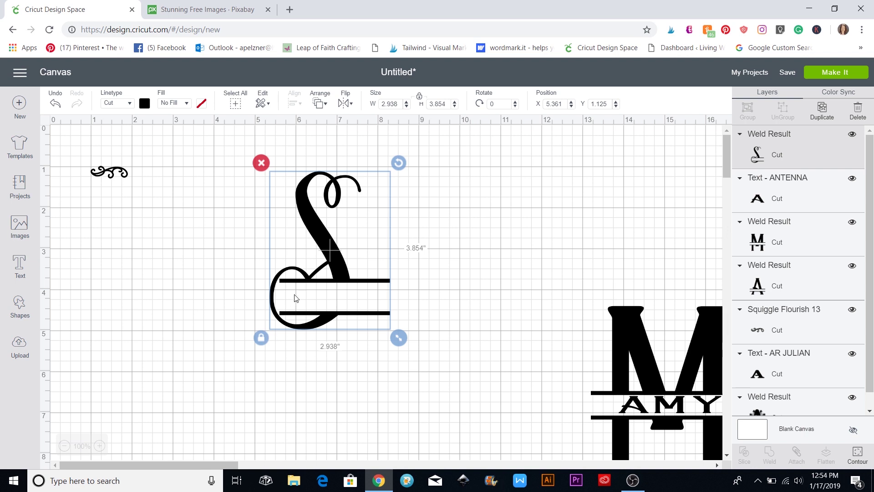
drag(325, 229, 458, 234)
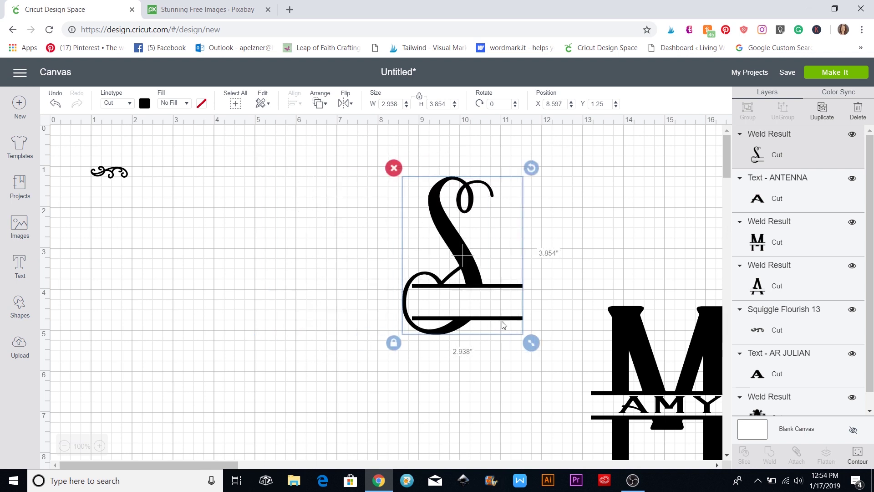
drag(530, 343, 453, 256)
drag(424, 218, 613, 253)
- Move the loose name text out of the way and place the flourished A monogram at about X 1.95, Y 4.25 inches
scroll(355, 321, down, 4)
drag(270, 346, 448, 184)
drag(216, 330, 137, 450)
drag(233, 329, 153, 464)
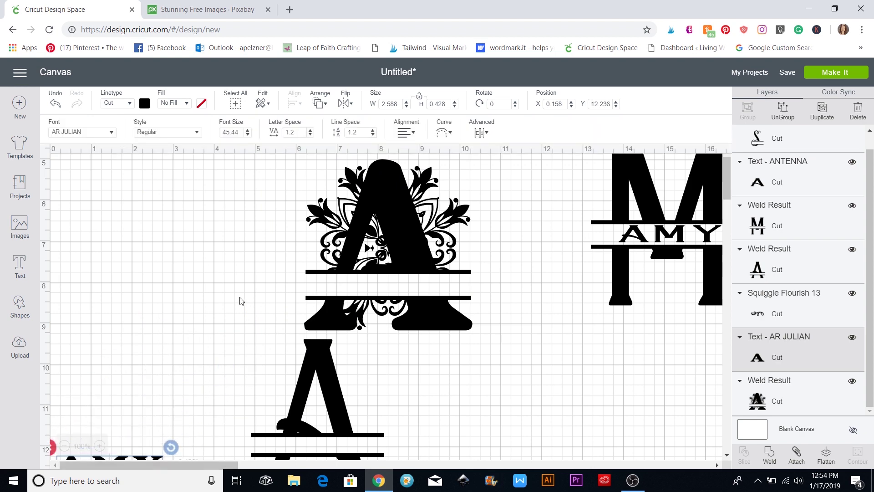
scroll(241, 301, up, 3)
drag(372, 276, 196, 246)
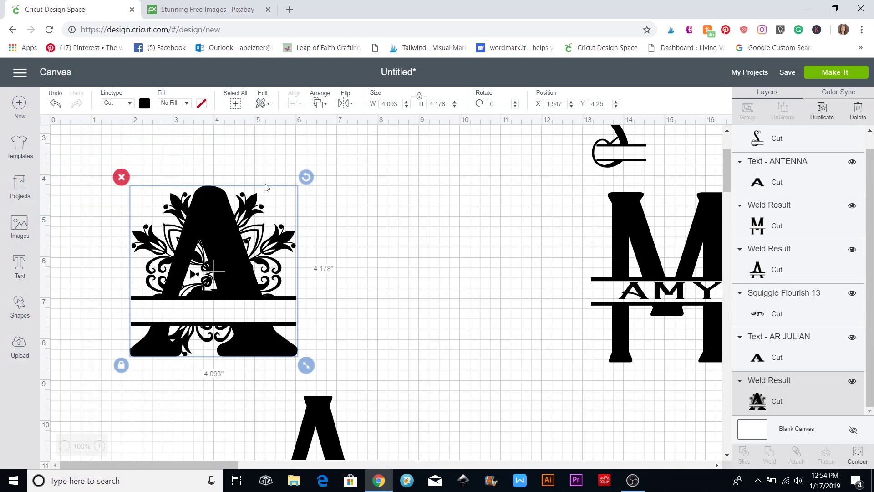
- Switch to Pixabay and search its images for "flourish"
click(221, 9)
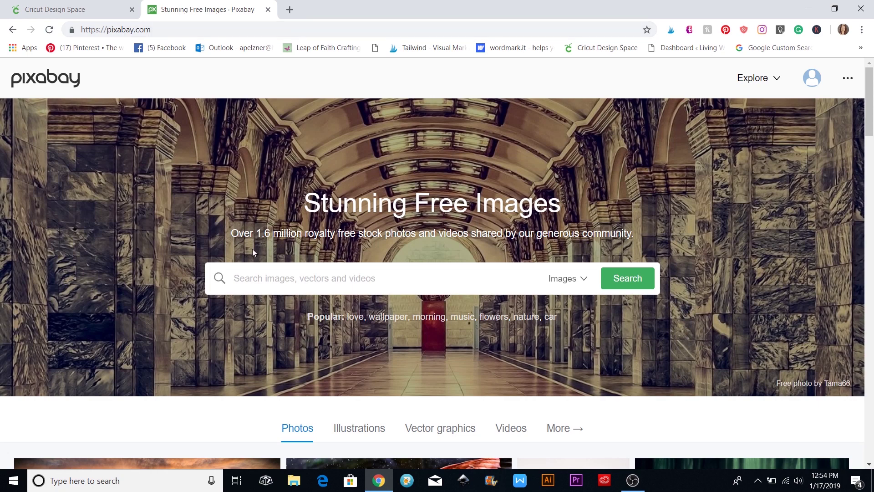
text(flourish)
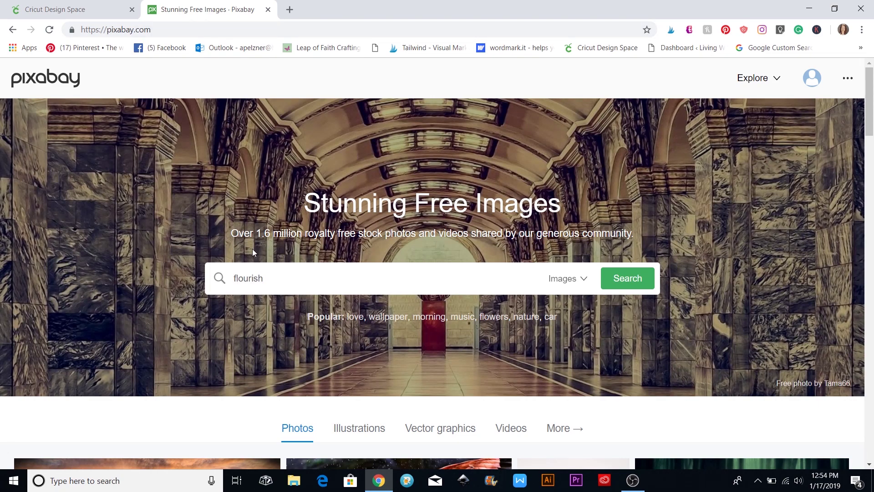
key(Return)
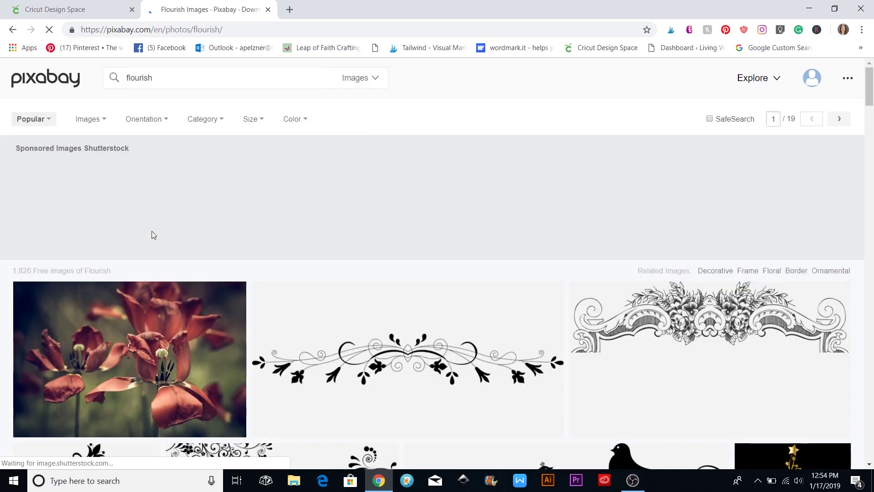
- Look through the flourish image results for a black decorative design suitable for a monogram
scroll(408, 280, down, 6)
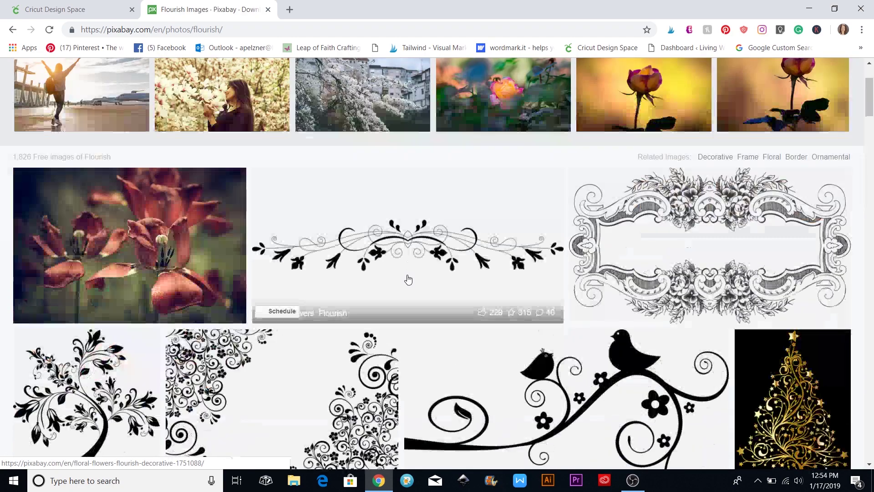
scroll(193, 208, down, 3)
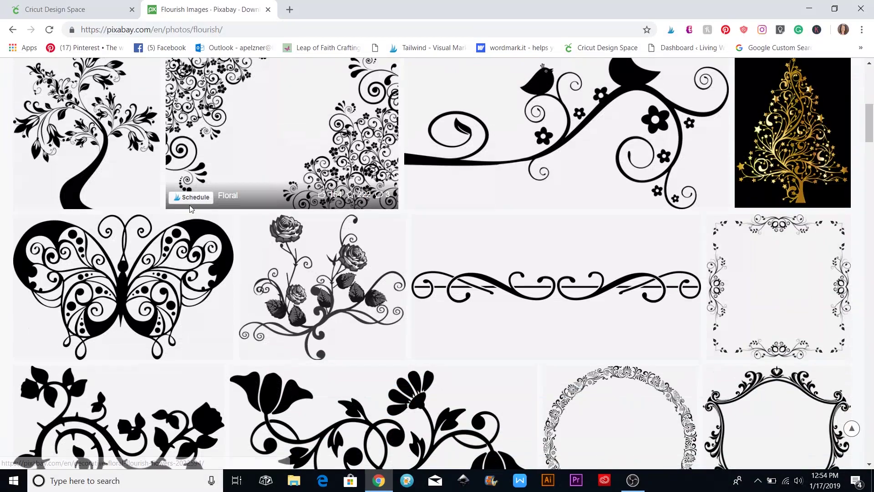
scroll(191, 209, down, 3)
scroll(191, 209, down, 3)
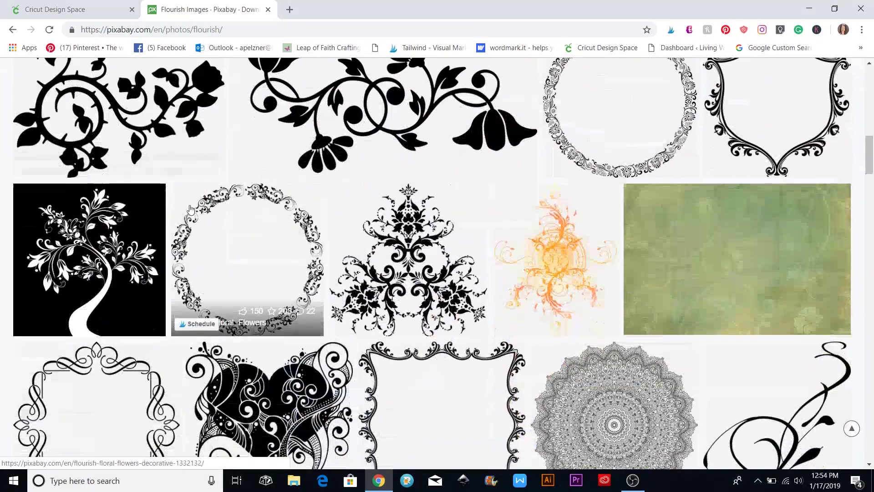
scroll(191, 209, down, 3)
scroll(191, 210, down, 3)
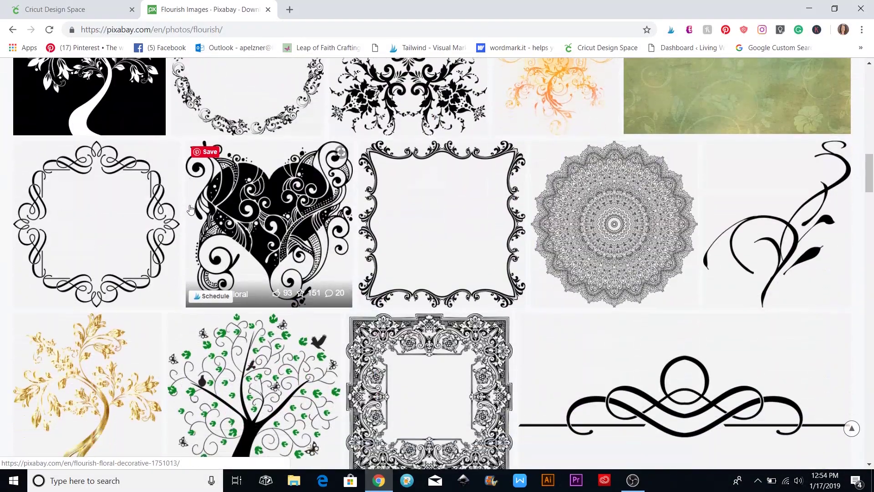
scroll(191, 210, down, 3)
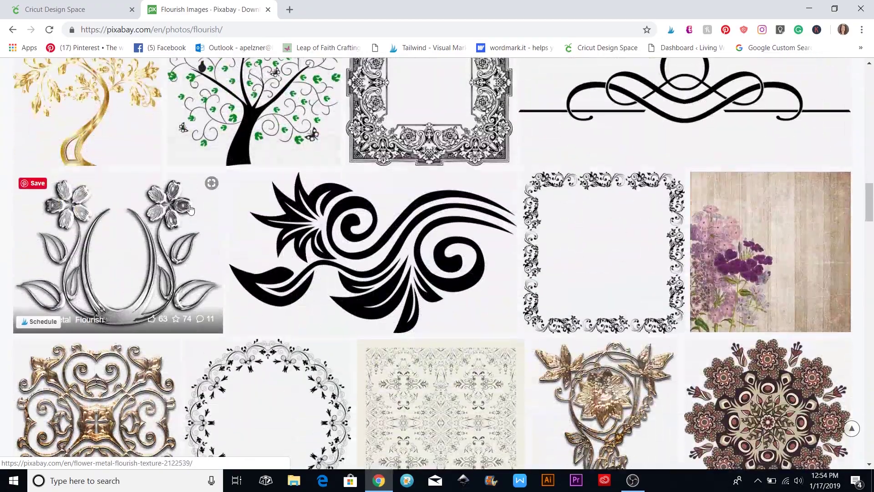
scroll(190, 209, down, 10)
scroll(190, 210, down, 3)
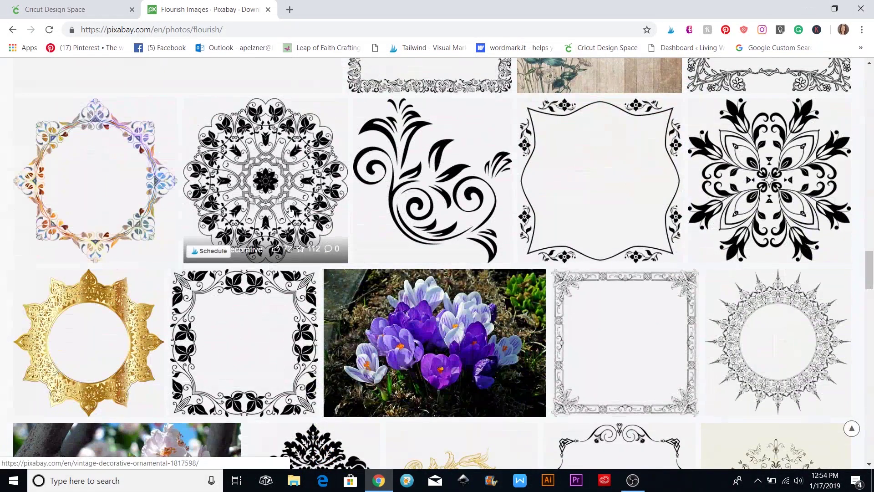
scroll(388, 219, down, 4)
scroll(388, 219, down, 3)
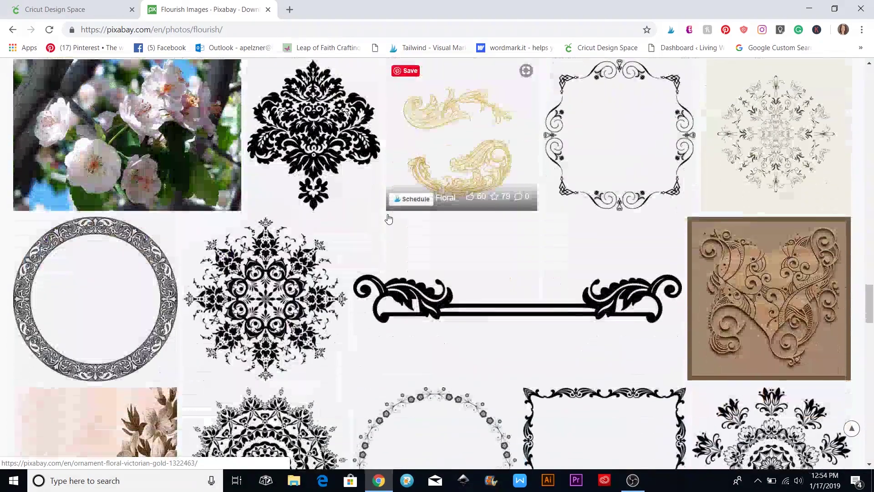
scroll(388, 219, down, 2)
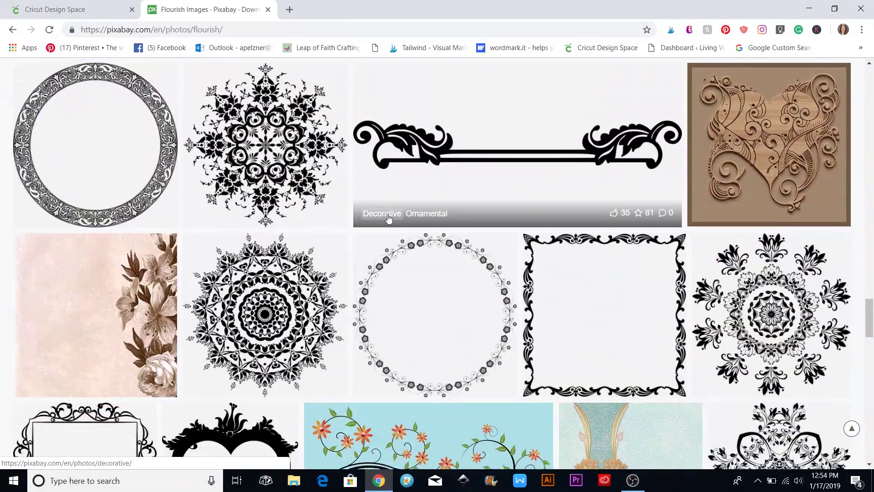
scroll(388, 220, down, 2)
scroll(388, 221, down, 8)
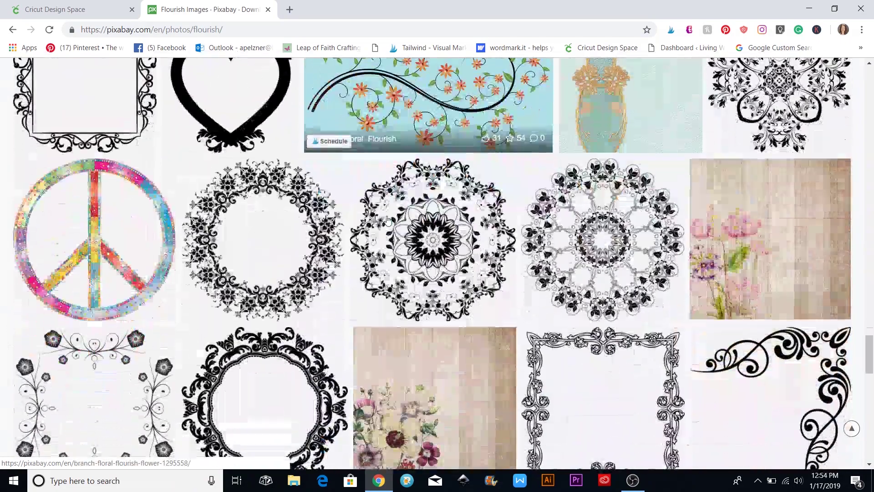
scroll(343, 309, down, 7)
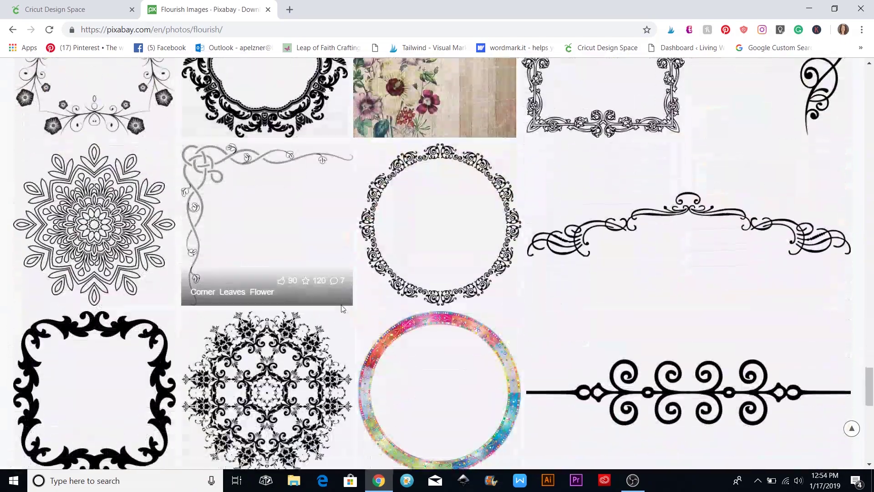
scroll(342, 309, up, 20)
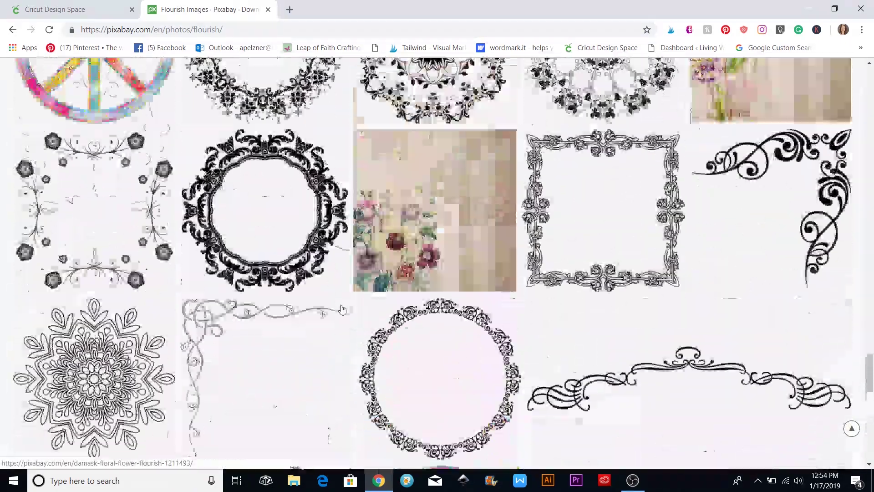
scroll(343, 312, up, 7)
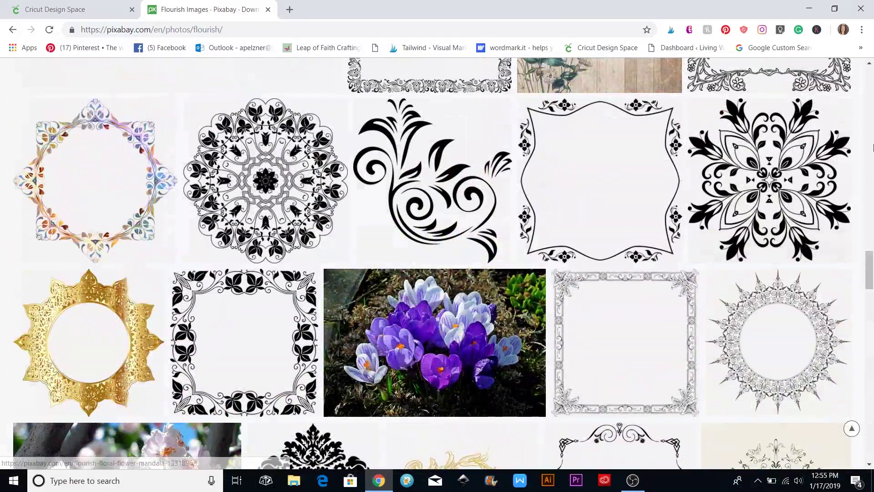
- Download the square black floral mandala flourish with tulip-like corners as an SVG vector graphic
click(774, 189)
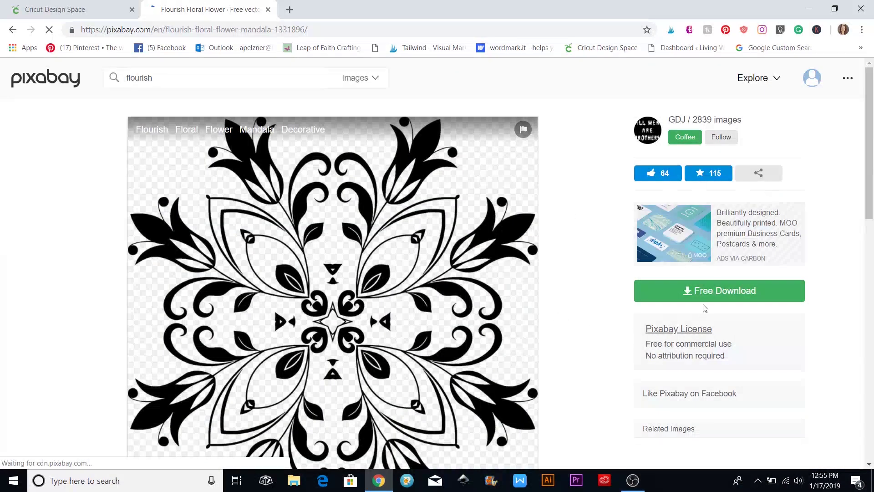
click(704, 304)
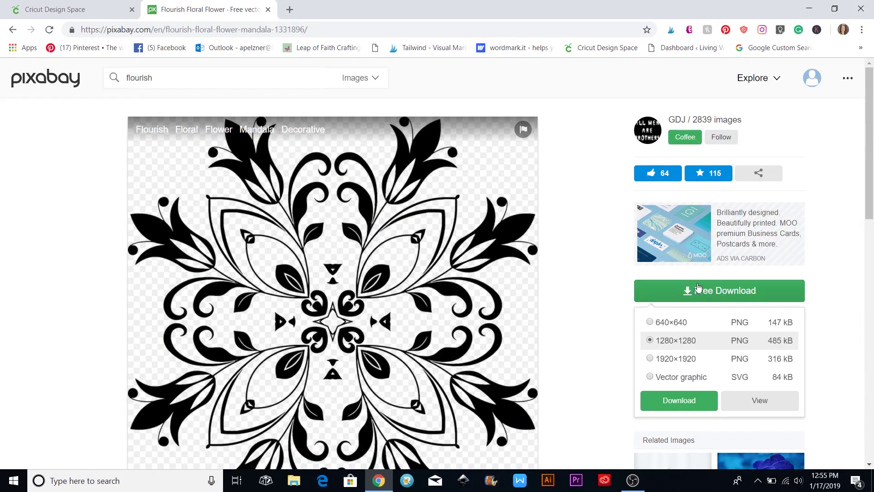
click(651, 377)
click(679, 401)
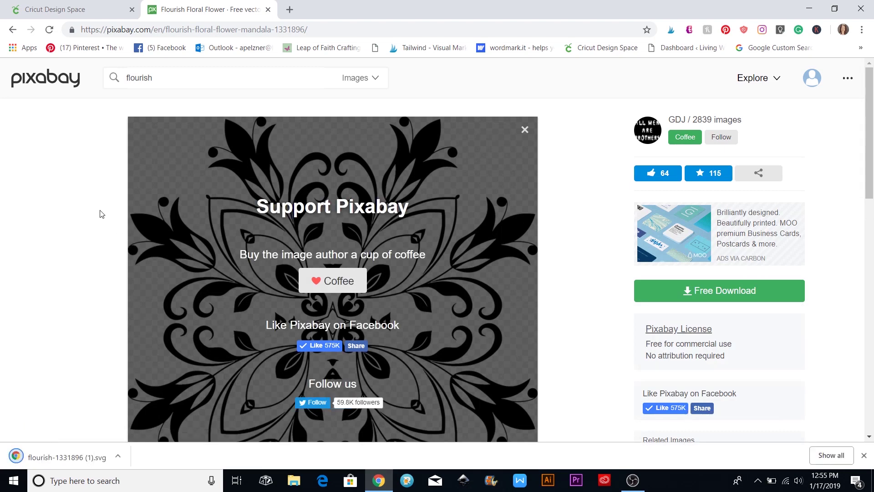
- Switch to Cricut Design Space and load flourish-1331896 (1).svg from the Downloads folder as a new image upload
click(82, 12)
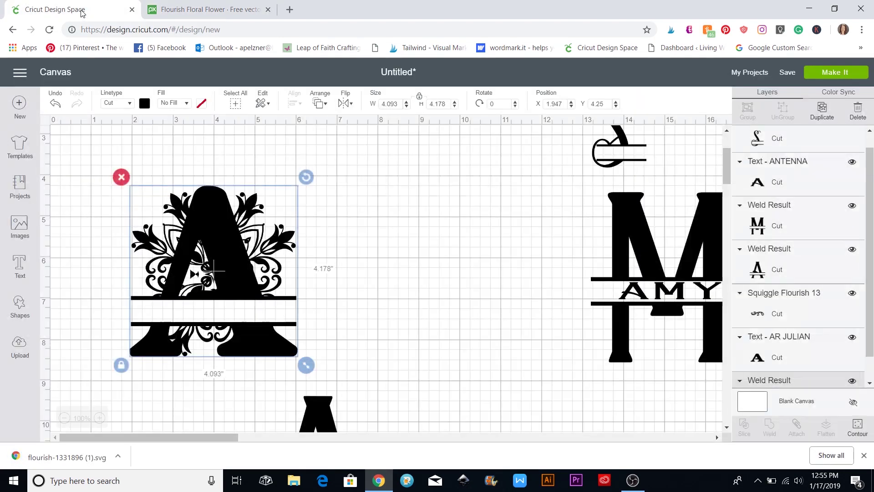
click(20, 347)
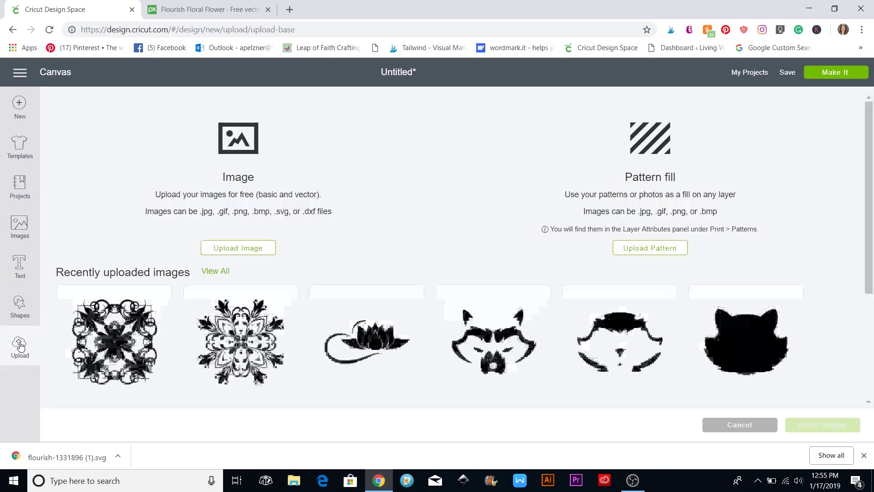
click(248, 252)
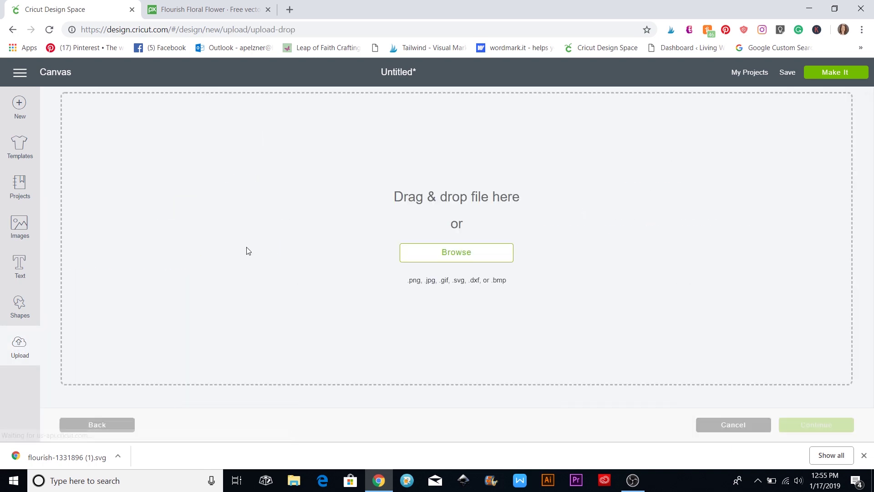
click(458, 255)
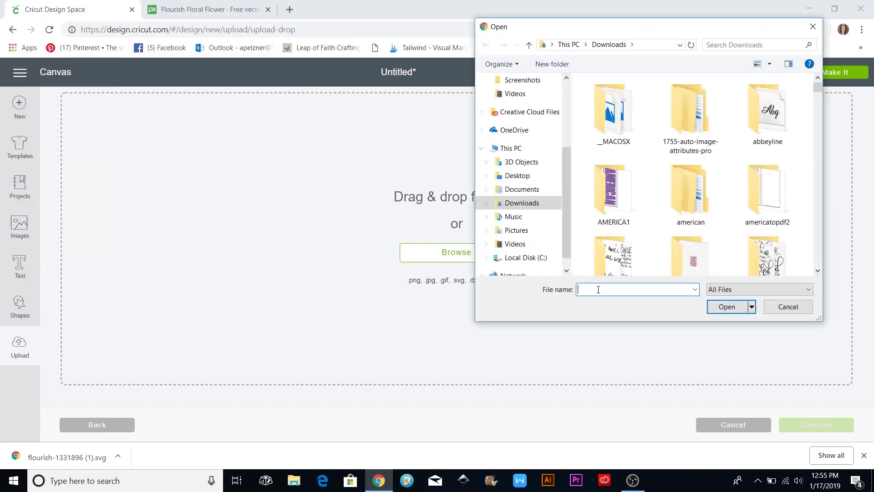
text(flouri)
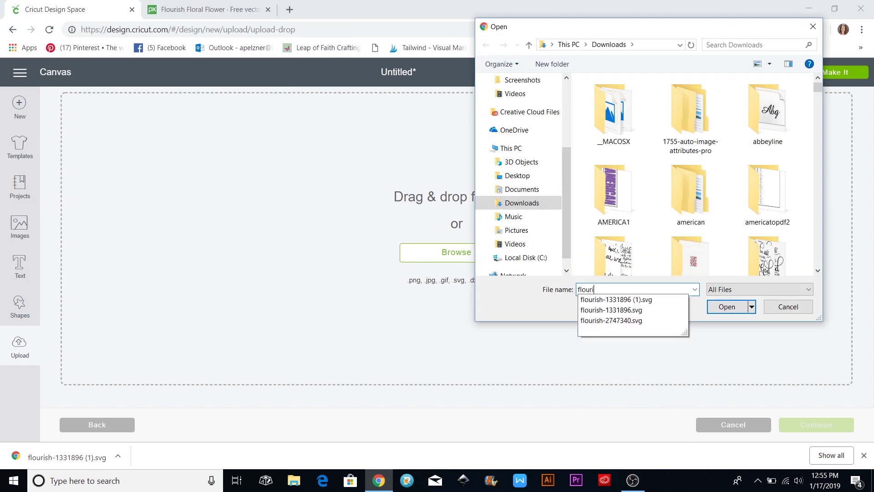
click(615, 299)
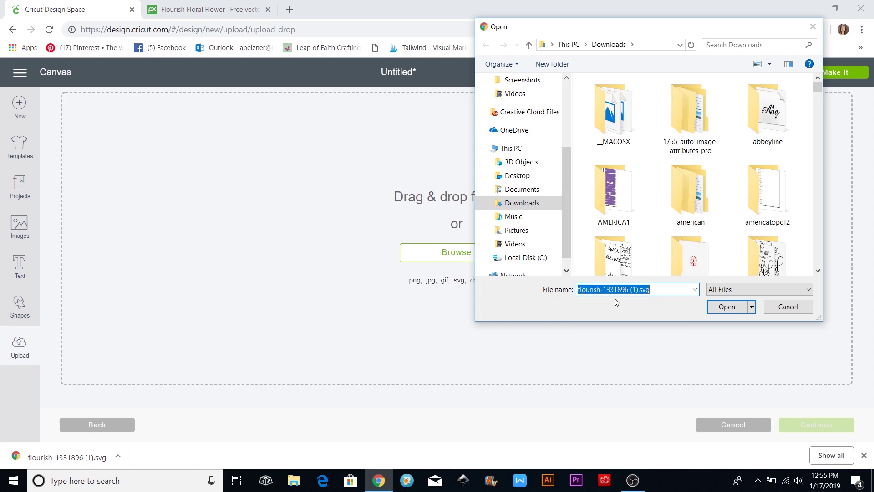
click(724, 306)
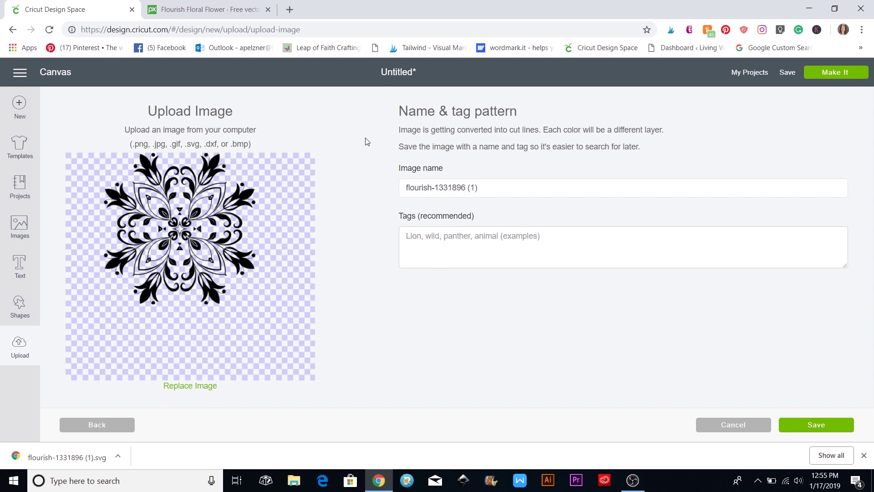
- Save the uploaded flourish under its file name, insert it on the canvas and dismiss the browser's download bar
click(801, 425)
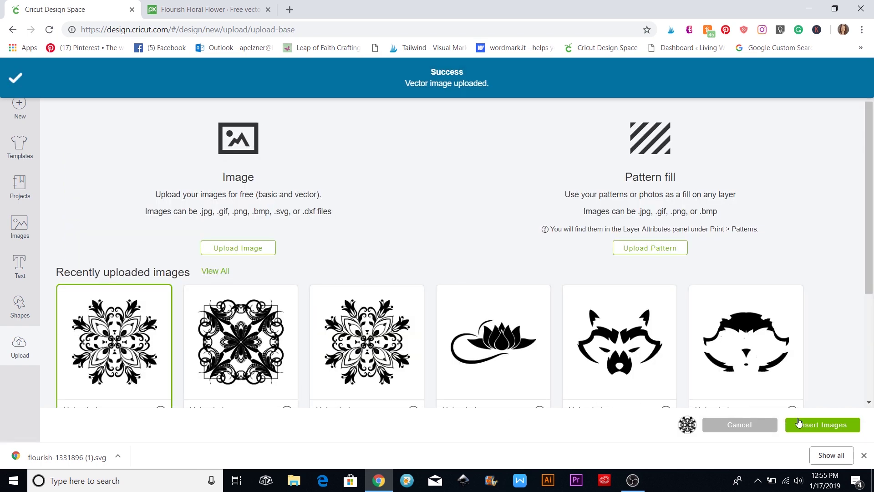
click(810, 425)
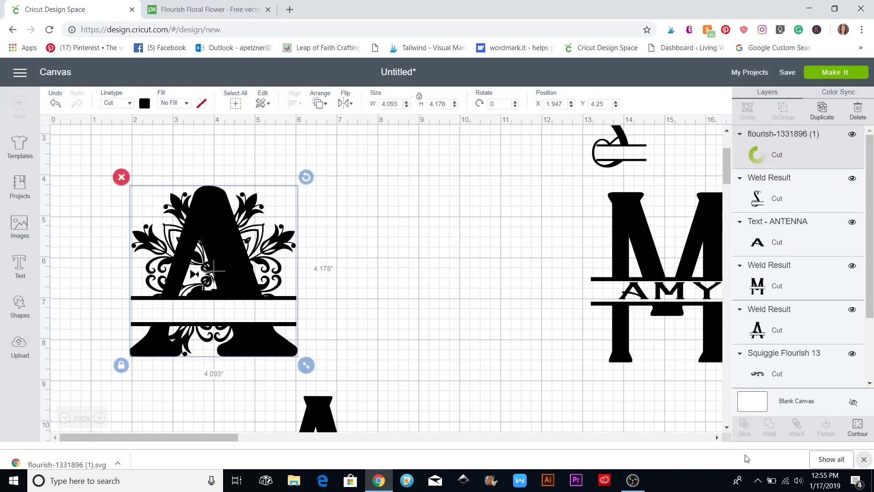
click(864, 455)
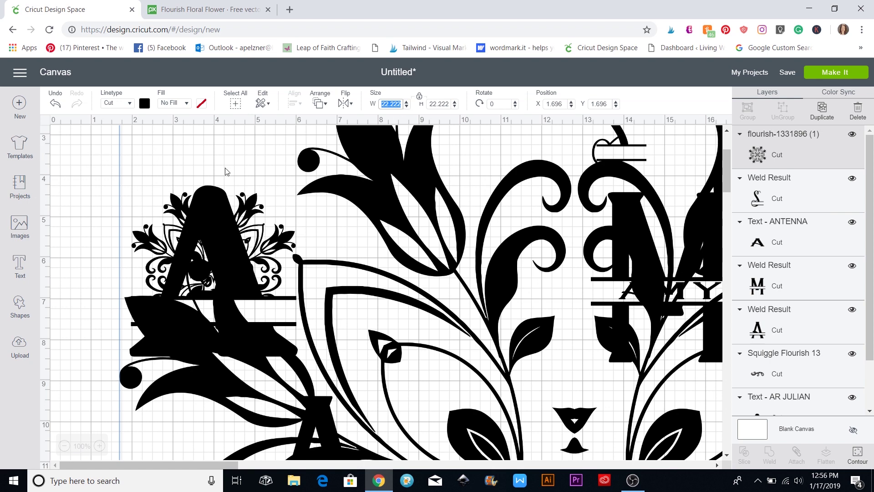
- Set the flourish to 4 inches wide at about X 7.3, Y 3.85, and move the plain split A to about X 1.97, Y 10.14
text(4)
key(Return)
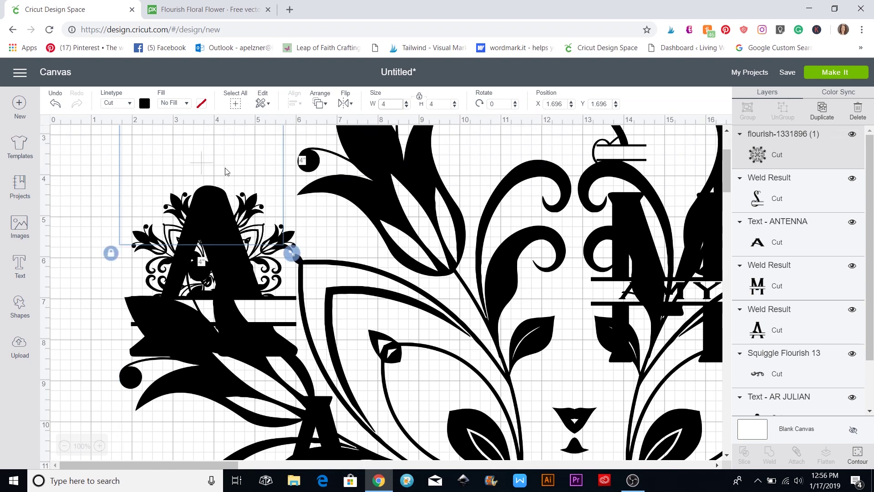
drag(237, 180, 460, 266)
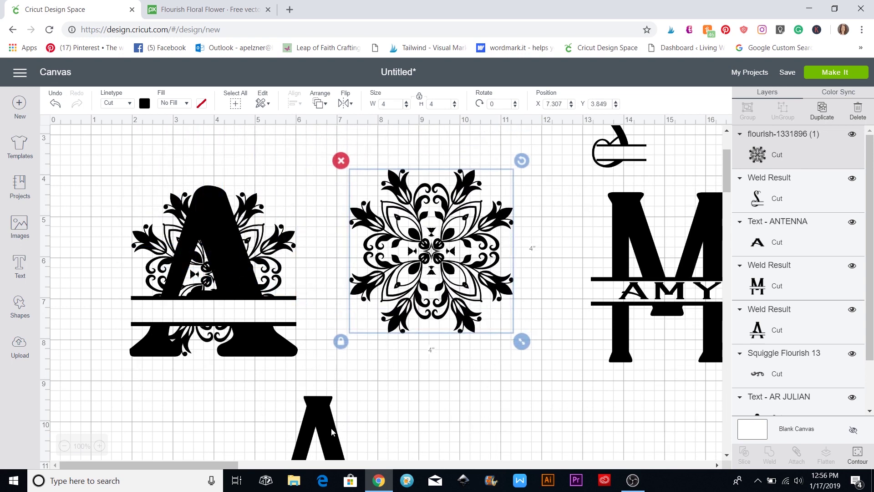
drag(332, 432, 211, 463)
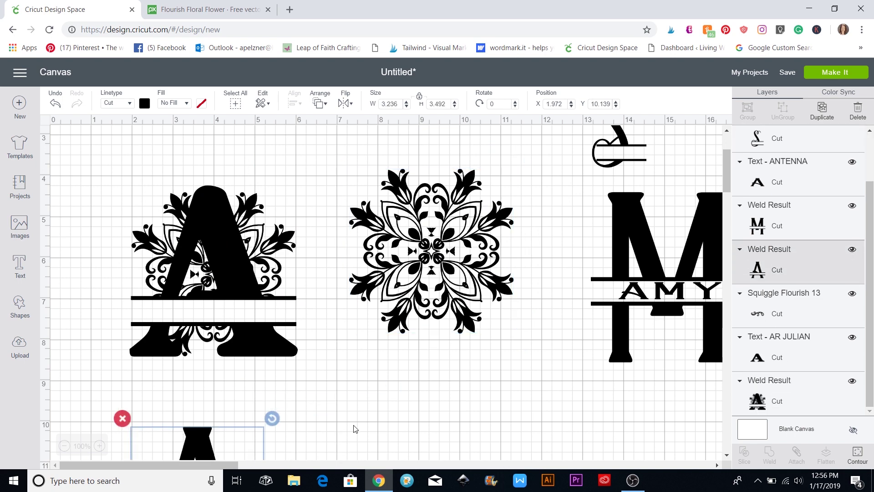
- Add a letter A in the AR JULIAN font and enlarge it to about 4.5 by 4.6 inches
click(20, 273)
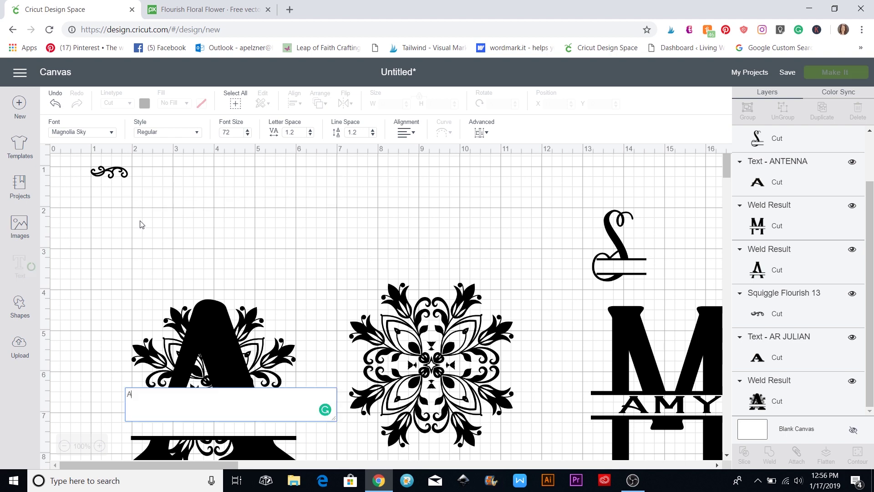
click(235, 239)
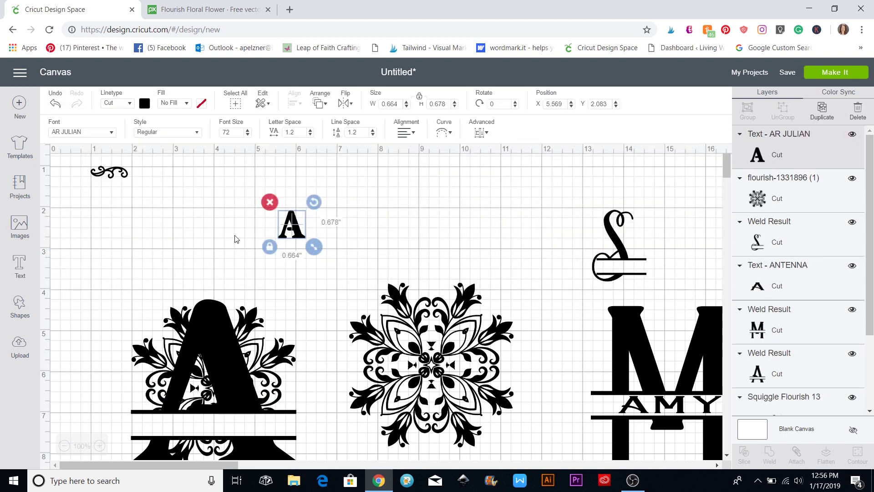
drag(310, 249, 464, 403)
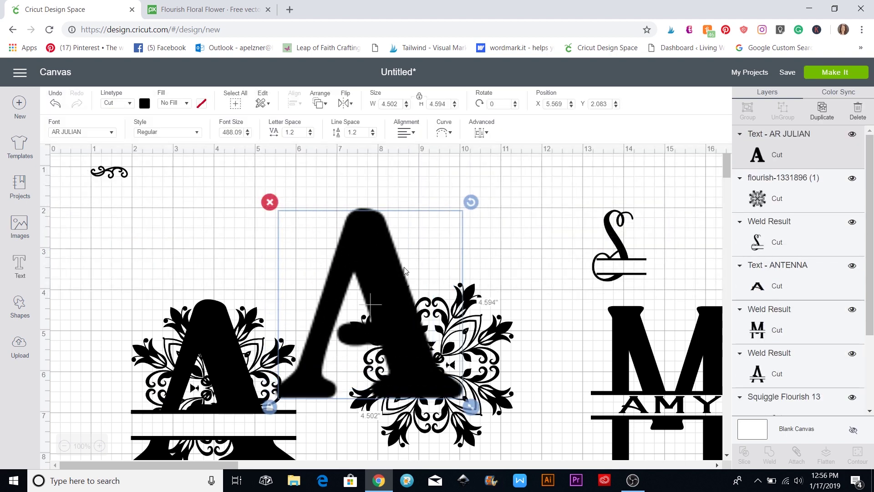
- Move the flourish to about X 6.47, Y 0.92 and place the letter A over it at about X 6.39, Y 0.51
drag(403, 283, 431, 313)
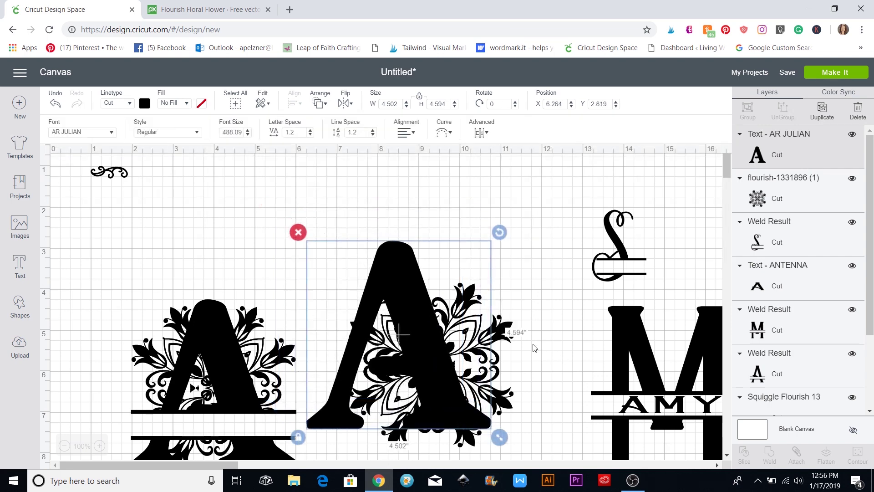
drag(512, 328, 477, 209)
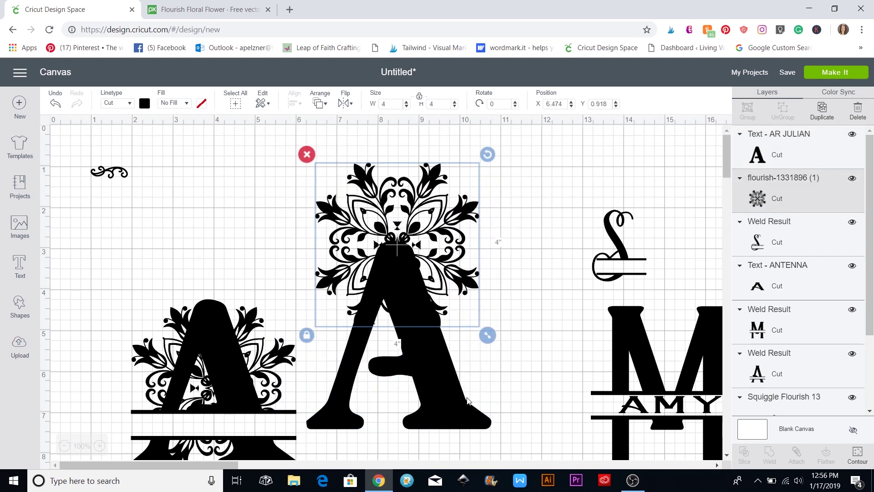
drag(468, 401, 484, 307)
click(532, 302)
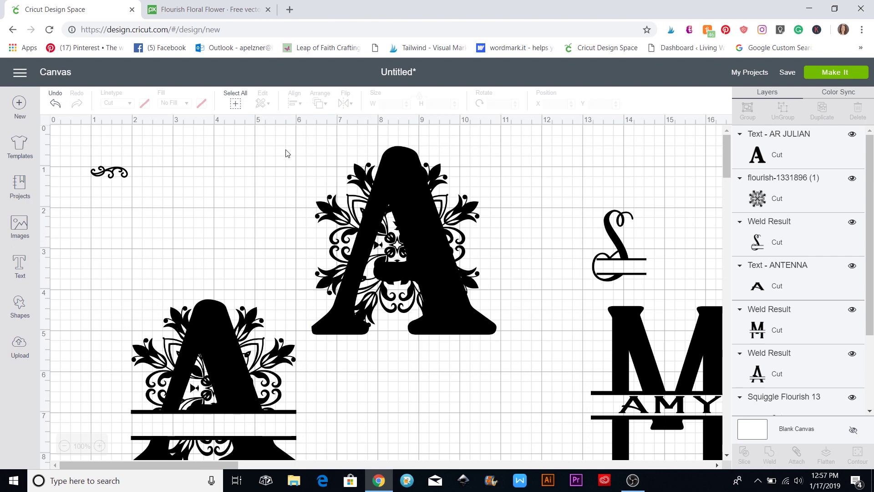
- Center the new letter A and flourish horizontally with each other, and nudge the A to about X 6.49, Y 0.53
drag(279, 135, 485, 237)
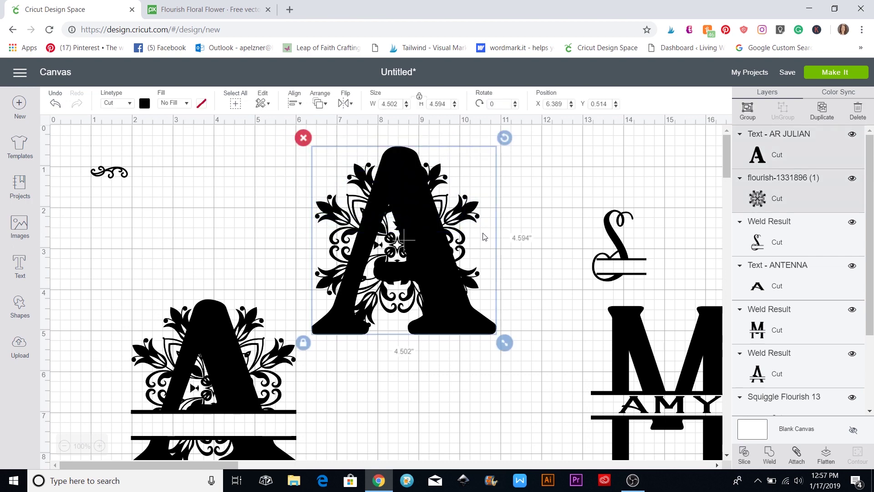
click(296, 103)
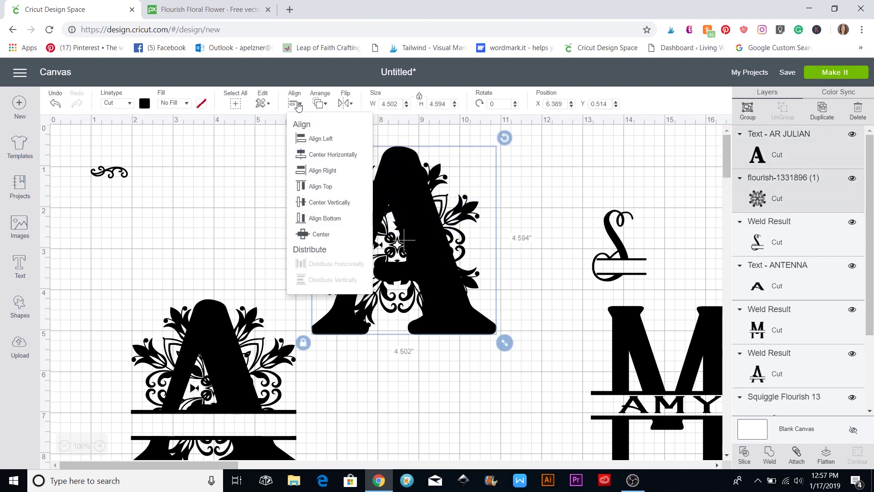
click(313, 155)
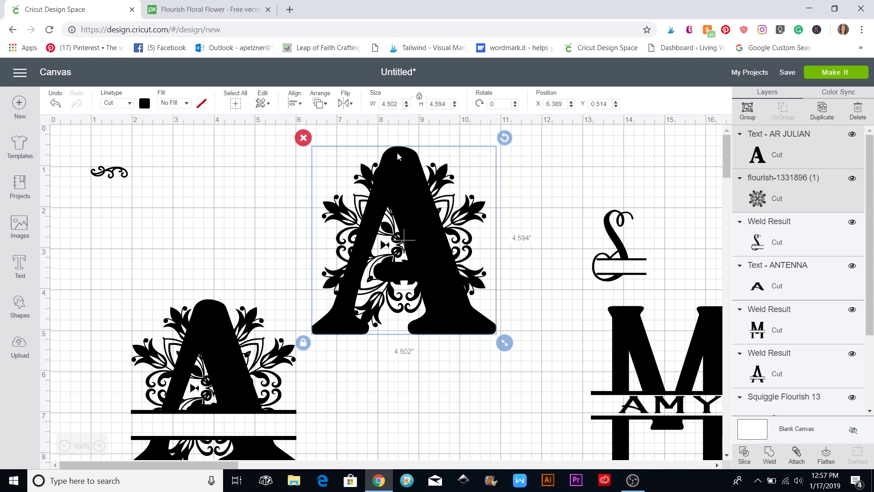
click(507, 238)
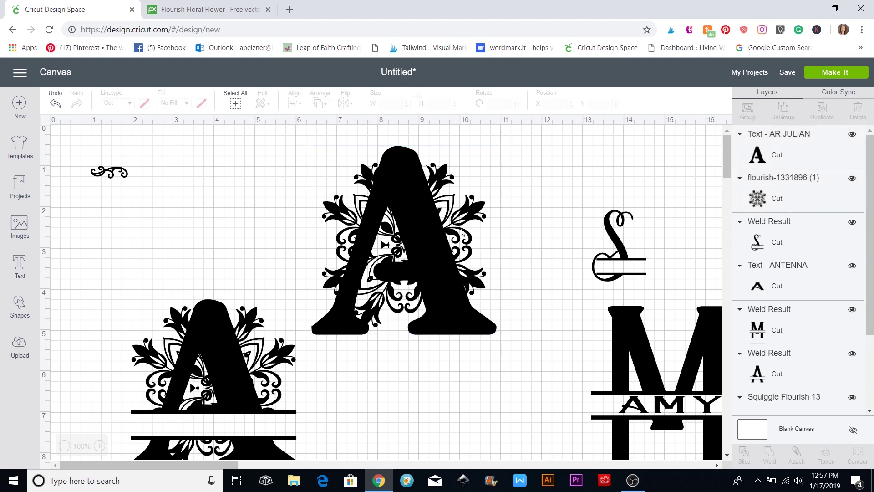
drag(478, 216, 481, 217)
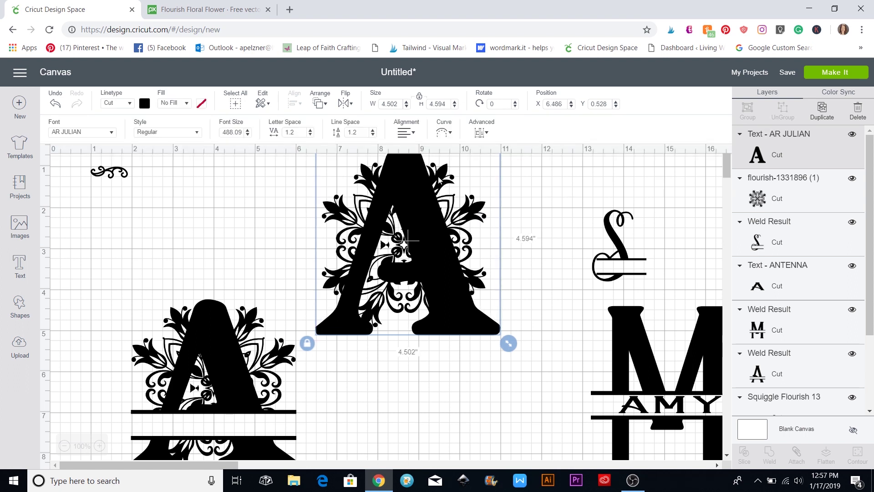
click(546, 187)
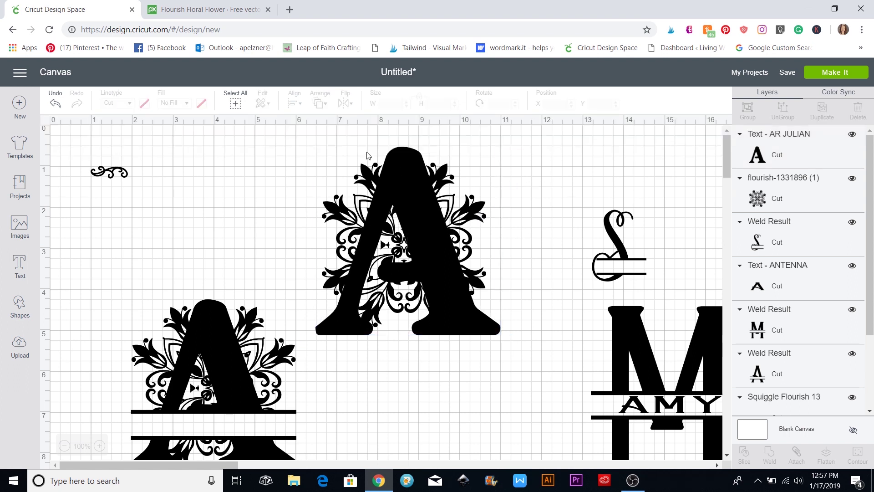
- Weld the new letter A and the flourish into one shape and place it at about X 6.49, Y 0.61
drag(323, 140, 506, 342)
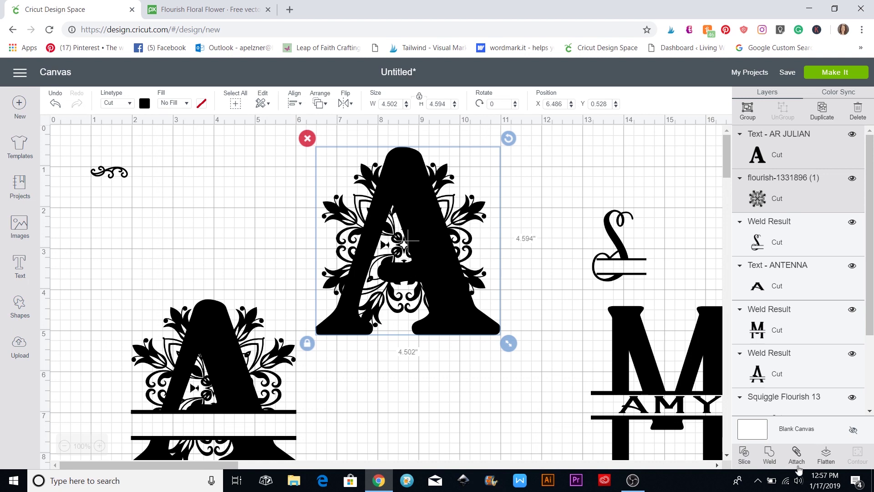
click(769, 459)
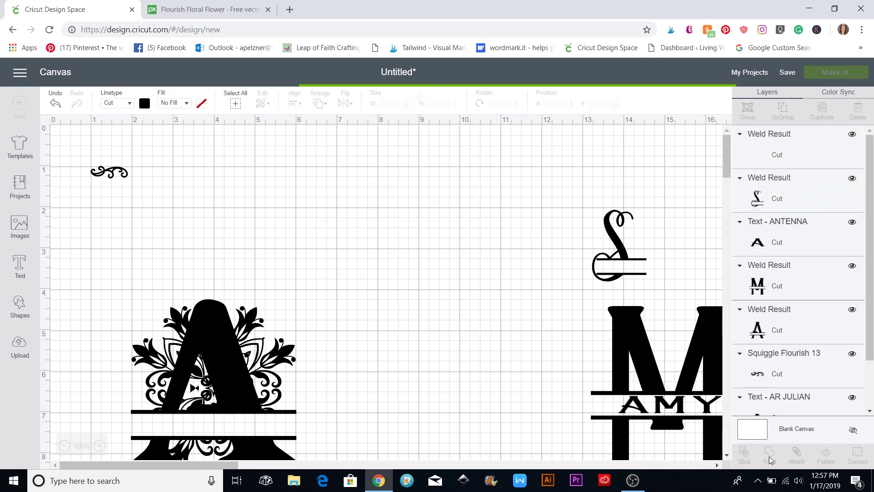
mouse_move(443, 290)
mouse_down()
mouse_move(515, 308)
mouse_move(447, 299)
mouse_up()
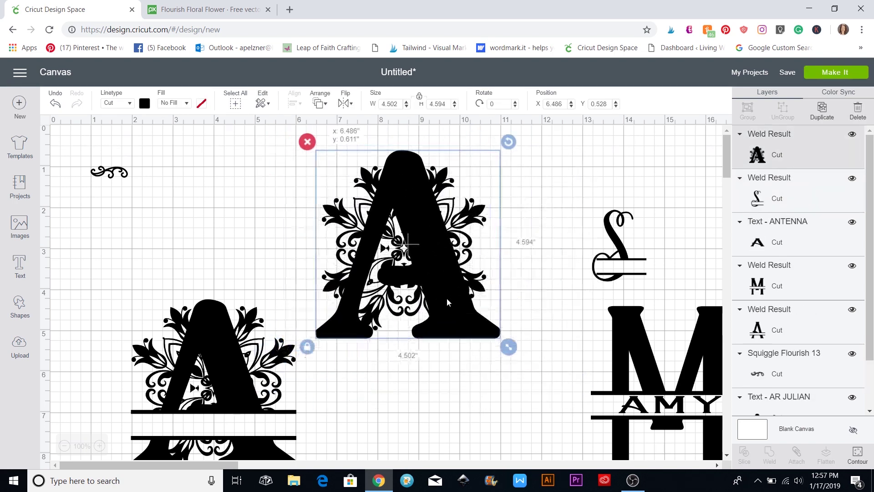
- Move the earlier flourished split A out of the way to about X 0, Y 7.24, and insert a square on the canvas
drag(190, 371, 114, 476)
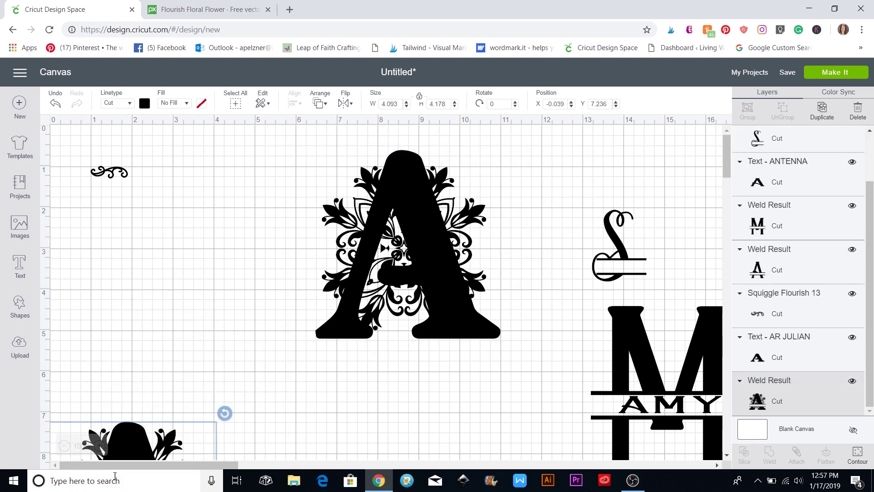
click(30, 304)
click(68, 229)
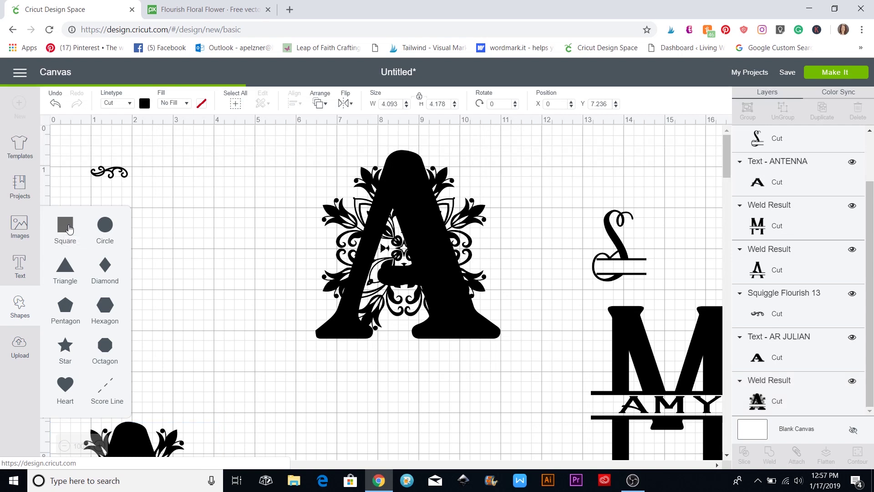
right_click(193, 268)
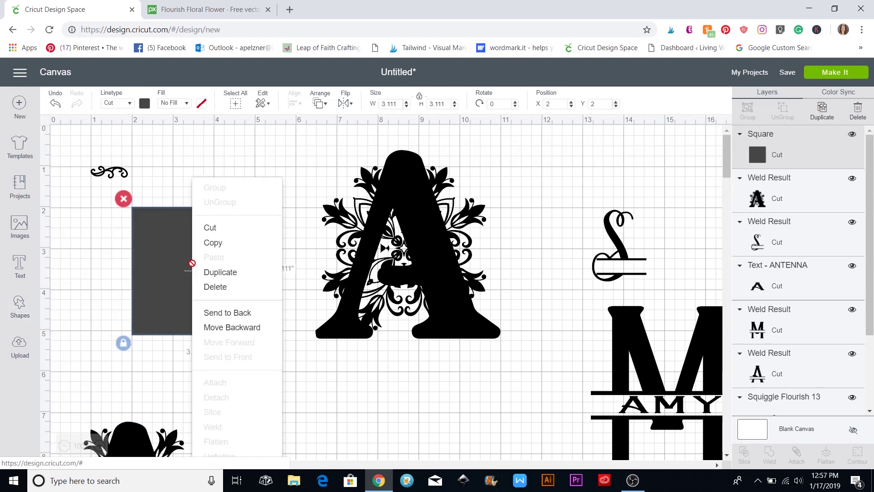
click(126, 350)
click(141, 313)
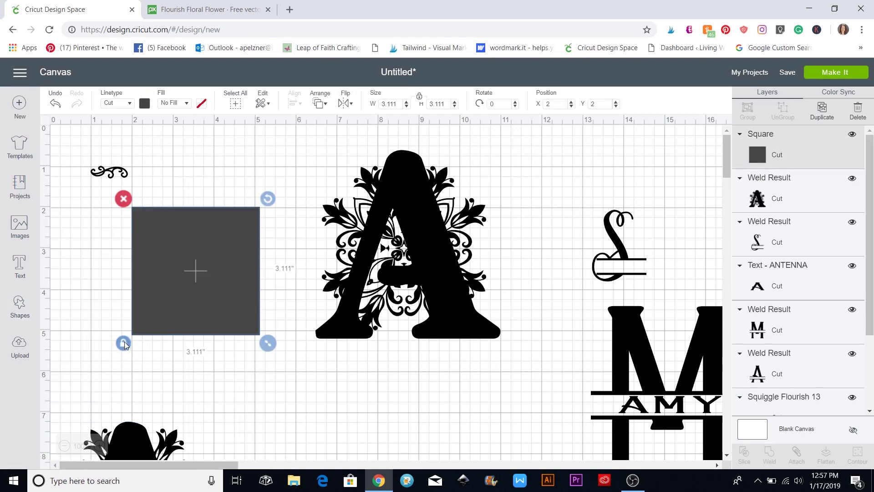
- Unlock the square's proportions, reshape it into a bar about 4.79 by 0.75 inches, and place it across the A at about X 6.19, Y 3.57
click(123, 341)
drag(269, 341, 314, 250)
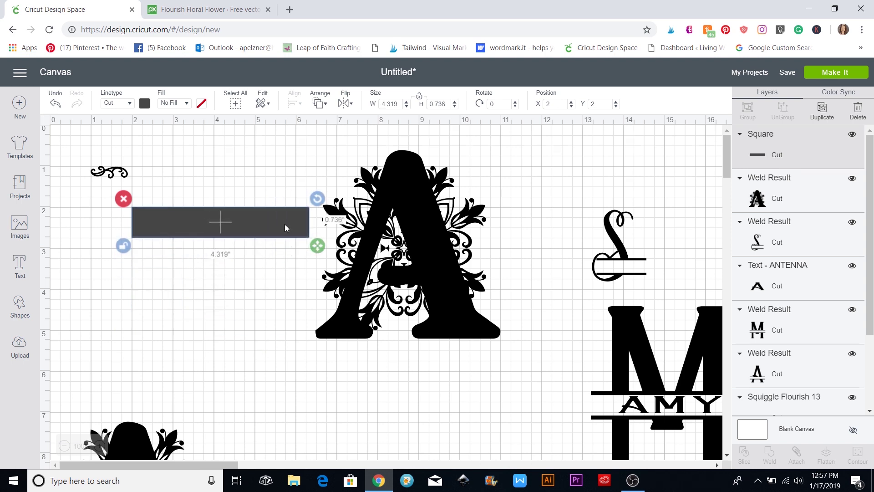
drag(285, 224, 489, 291)
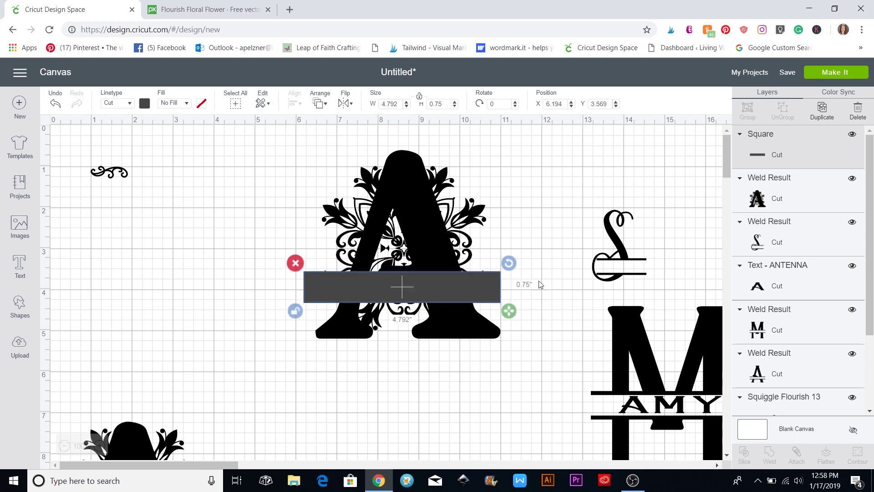
- Slice the flourished letter A with the bar lying across it
click(541, 285)
drag(305, 154, 525, 359)
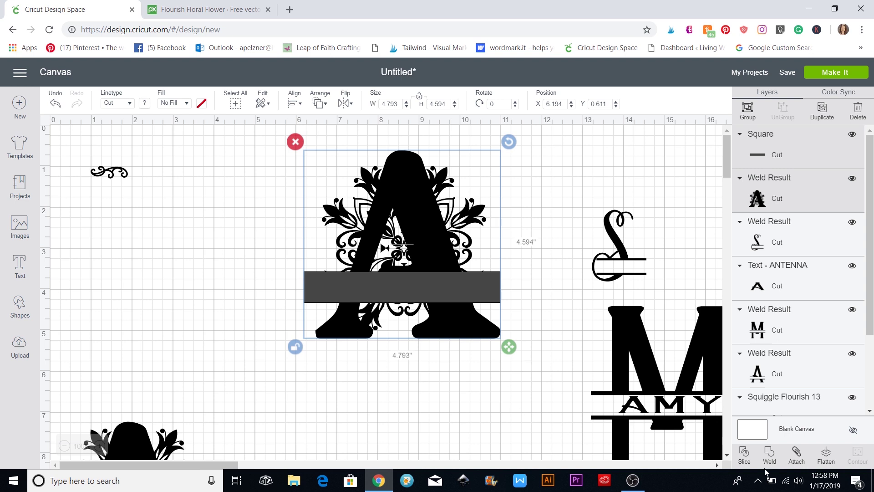
click(743, 460)
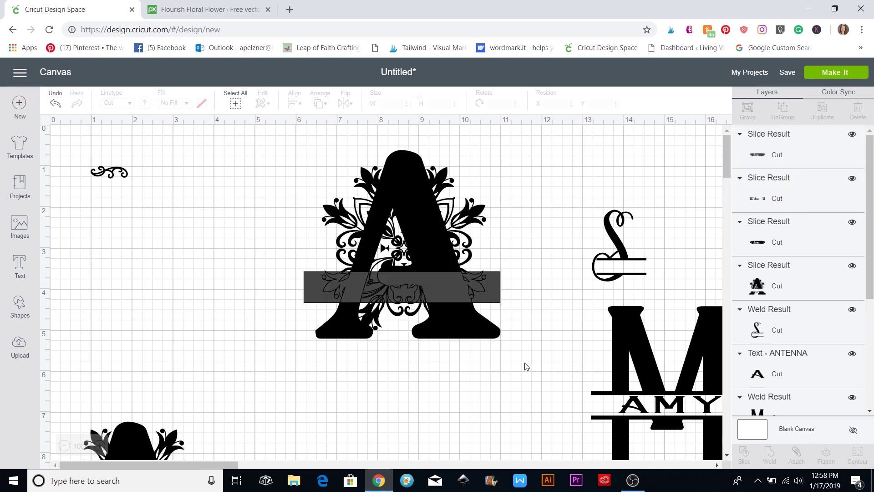
- Pull the sliced A off the bar, delete the leftover slice pieces, and place the A at about X 4.60, Y 0.92
drag(430, 256, 188, 258)
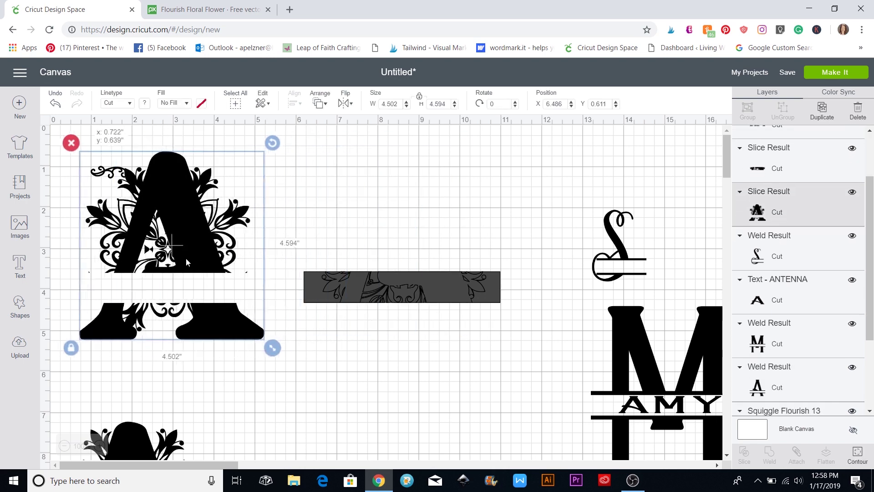
click(292, 258)
drag(297, 257, 526, 319)
key(Delete)
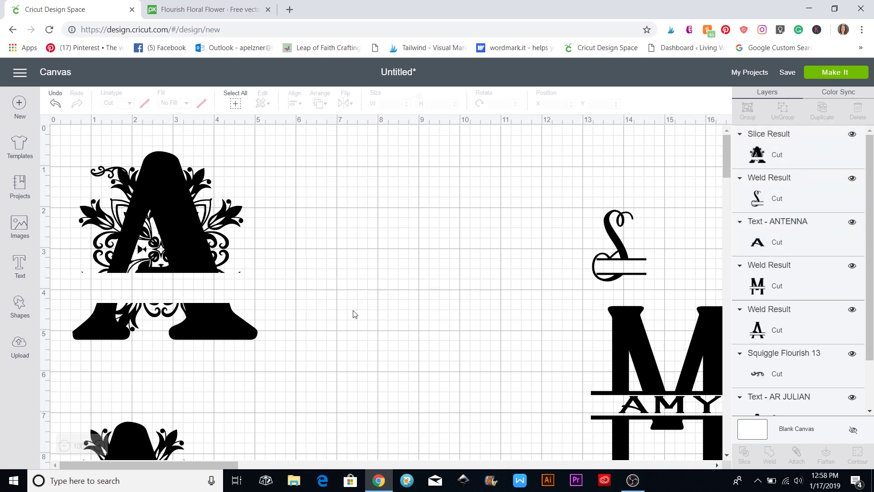
drag(162, 236, 330, 255)
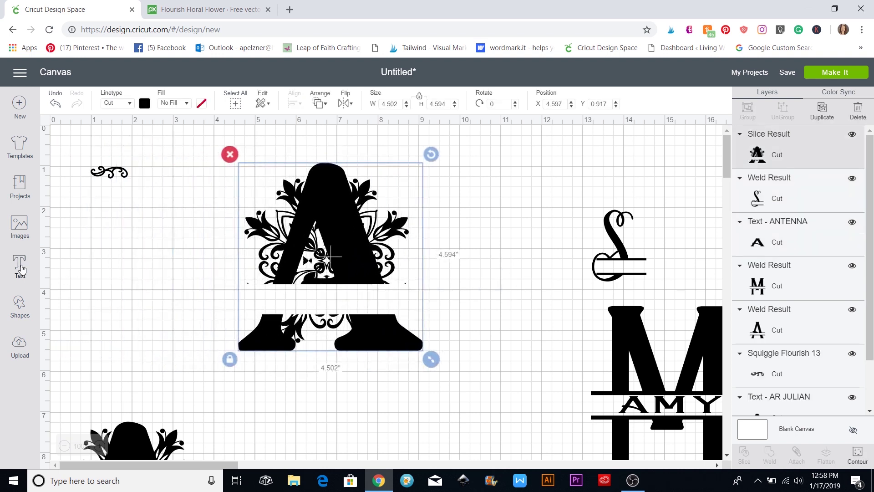
- Insert a square, reshape it unlocked into a thin bar about 4.42 by 0.11 inches, and place it along the gap's upper edge at about X 4.74, Y 3.86
click(113, 261)
click(19, 266)
click(20, 305)
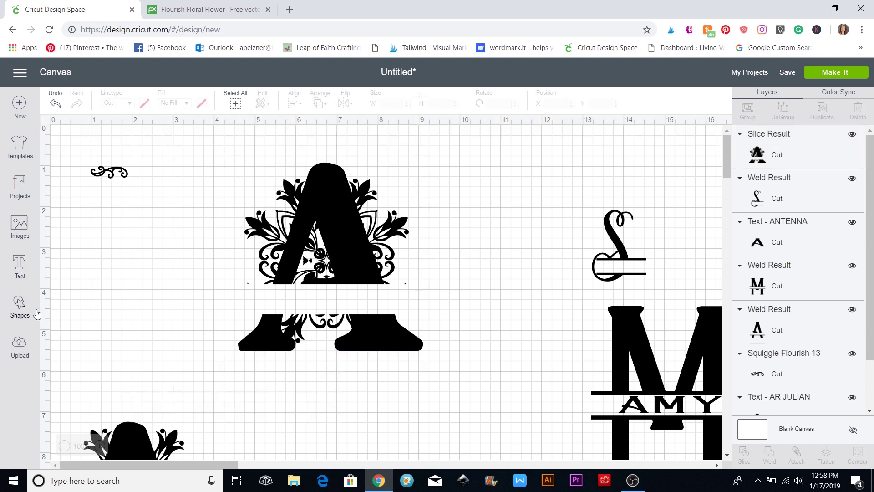
click(65, 226)
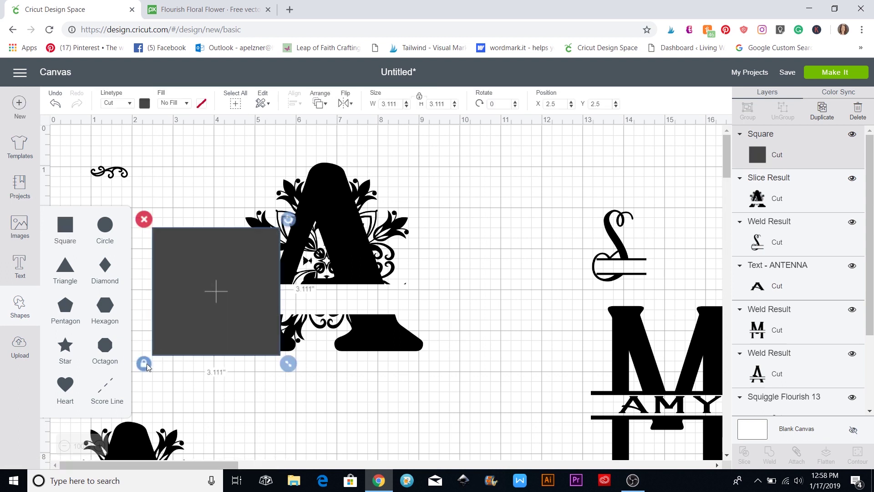
drag(288, 363, 333, 246)
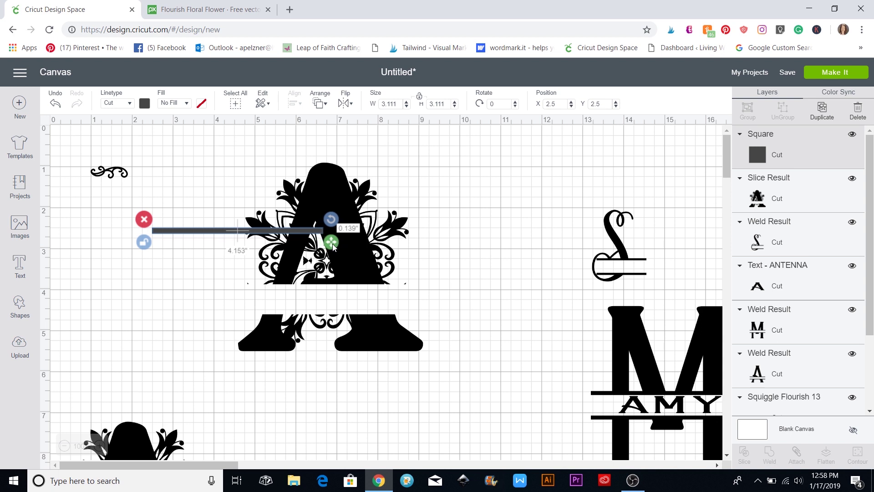
drag(234, 232, 326, 288)
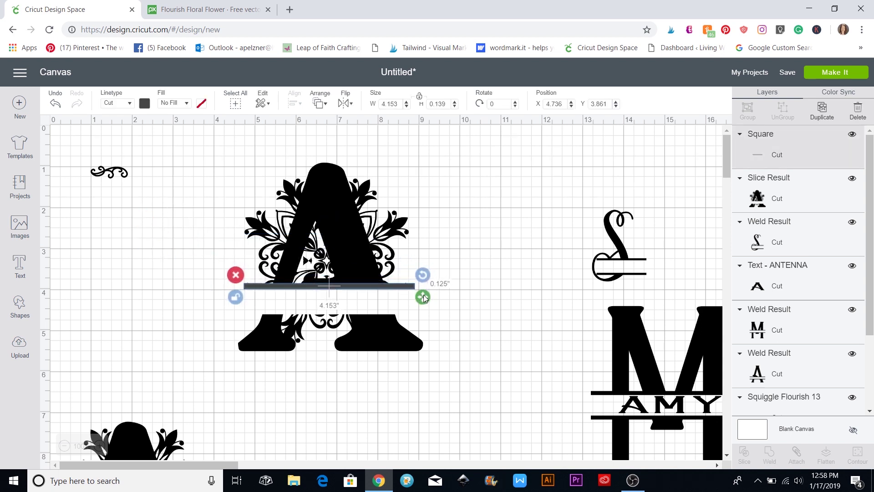
drag(425, 298, 434, 294)
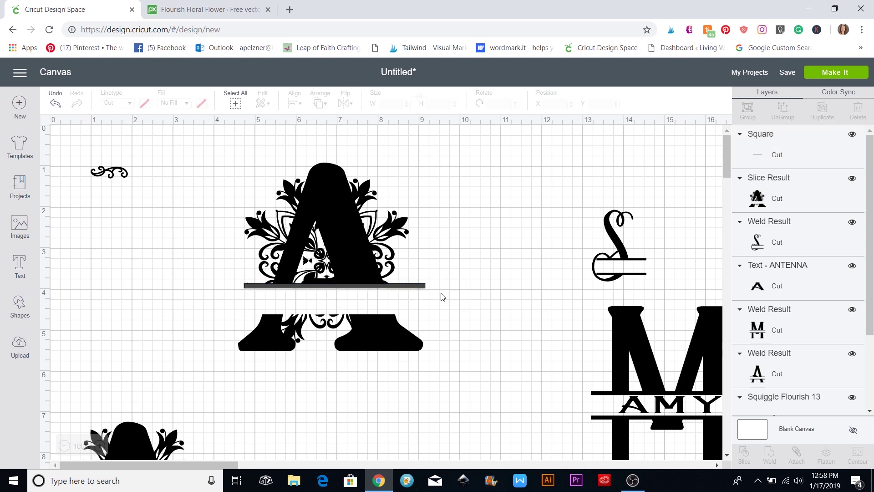
- Duplicate the thin bar and place the copy along the lower edge of the A's gap at about X 4.65, Y 4.54
click(424, 291)
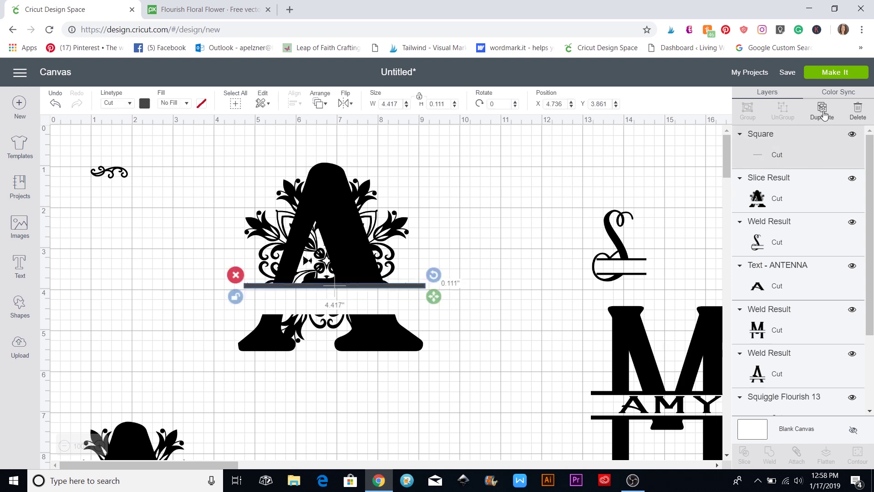
key(ctrl+d)
drag(431, 312, 415, 318)
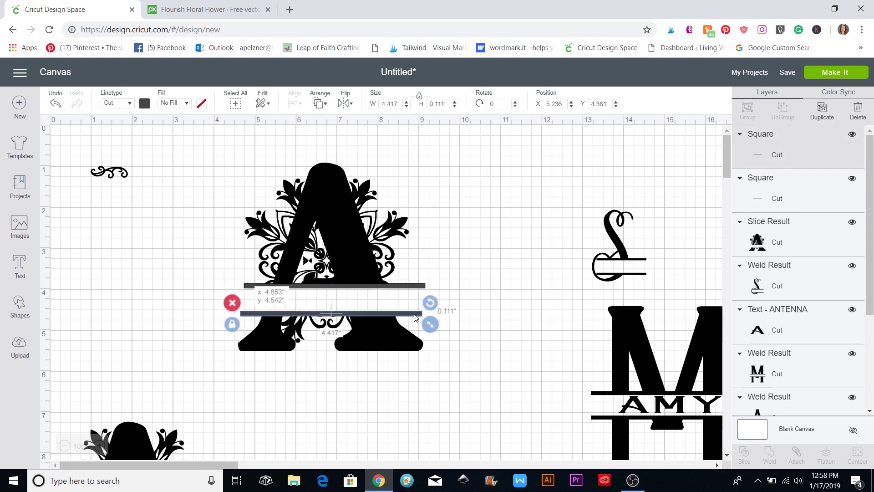
- Center the split A and both thin bars horizontally with each other and weld them into one shape
click(469, 316)
drag(233, 163, 474, 390)
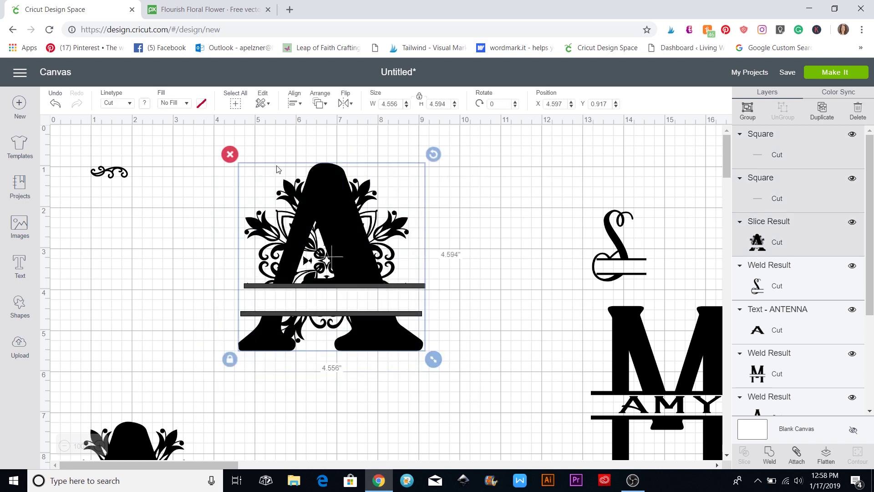
click(294, 104)
click(310, 155)
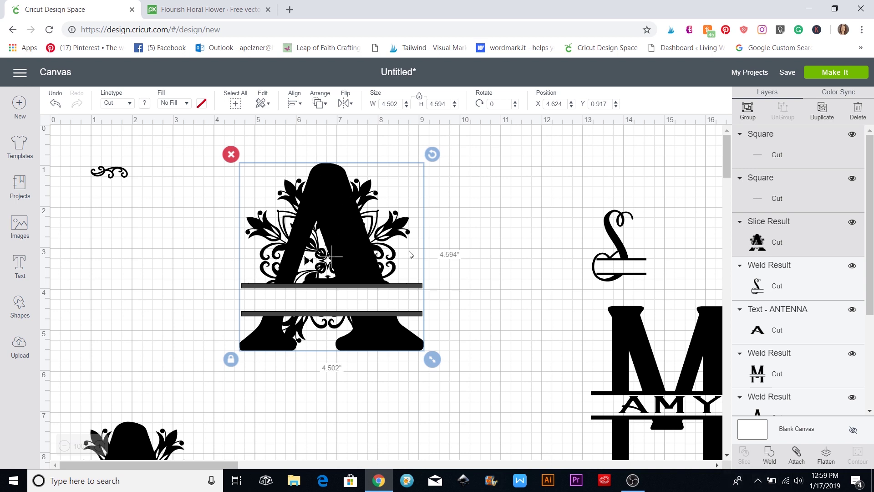
click(773, 456)
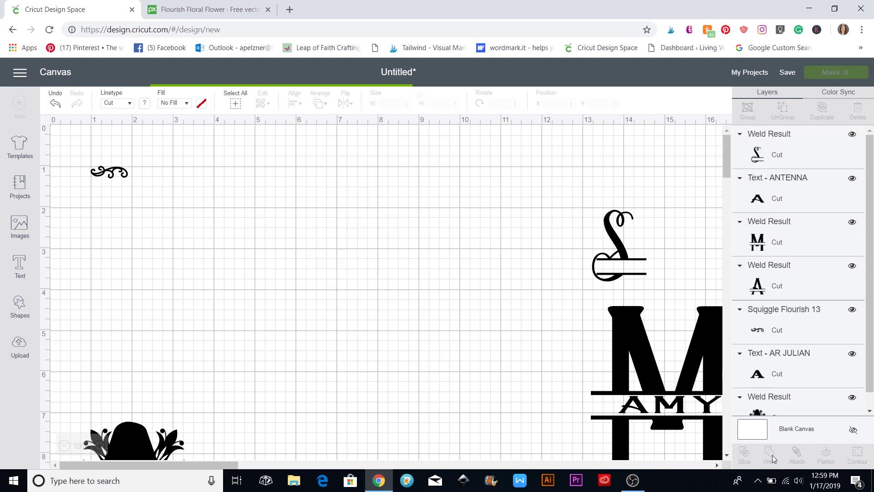
click(414, 372)
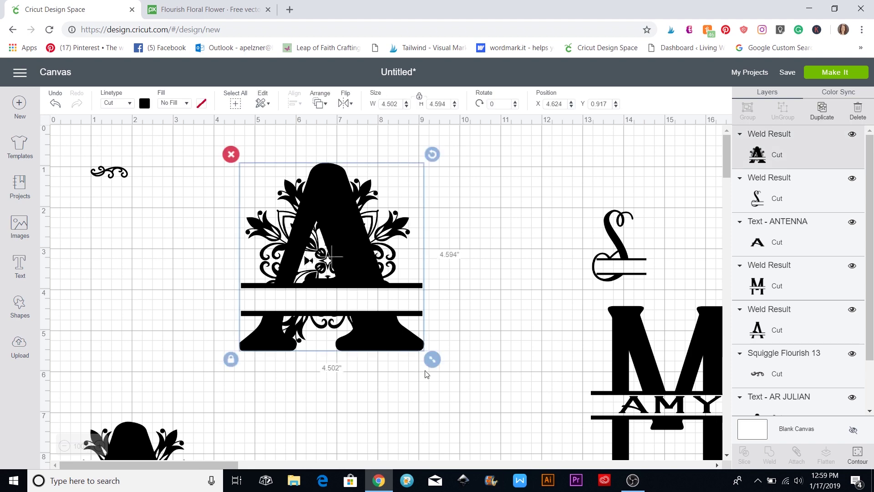
- Shrink the welded split A to about 4.05 by 4.14 inches and move it out of the way, lower on the canvas
mouse_move(426, 352)
mouse_down()
mouse_move(496, 425)
mouse_move(421, 351)
mouse_up()
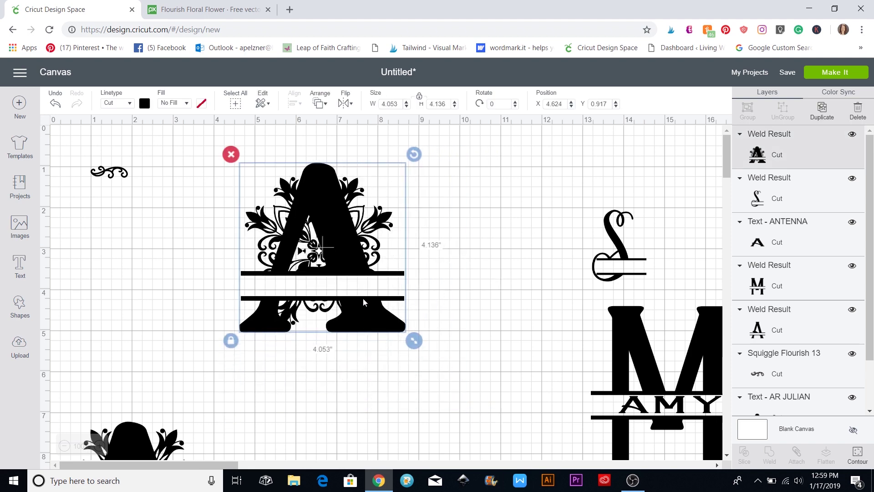
drag(365, 288, 378, 325)
scroll(403, 314, down, 3)
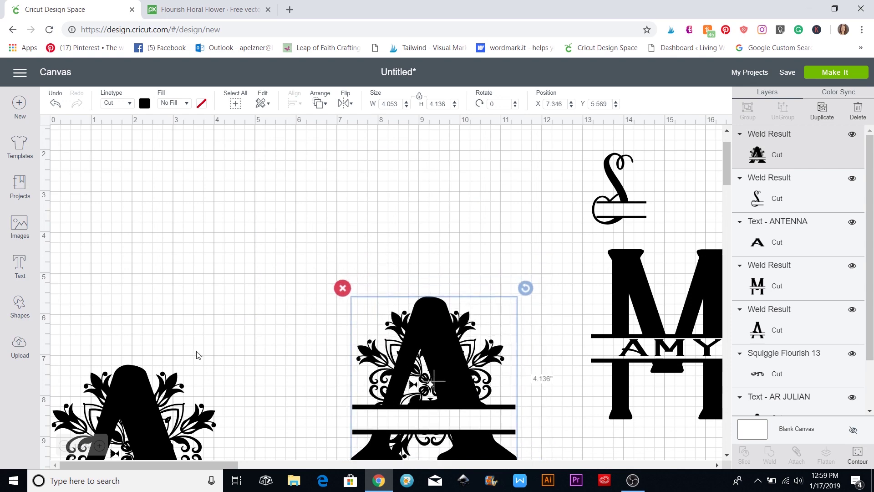
scroll(196, 348, down, 4)
scroll(195, 348, up, 4)
drag(436, 334, 492, 458)
- Move the split letter M into the open canvas area at about X 4.17, Y 2.17
drag(619, 320, 263, 192)
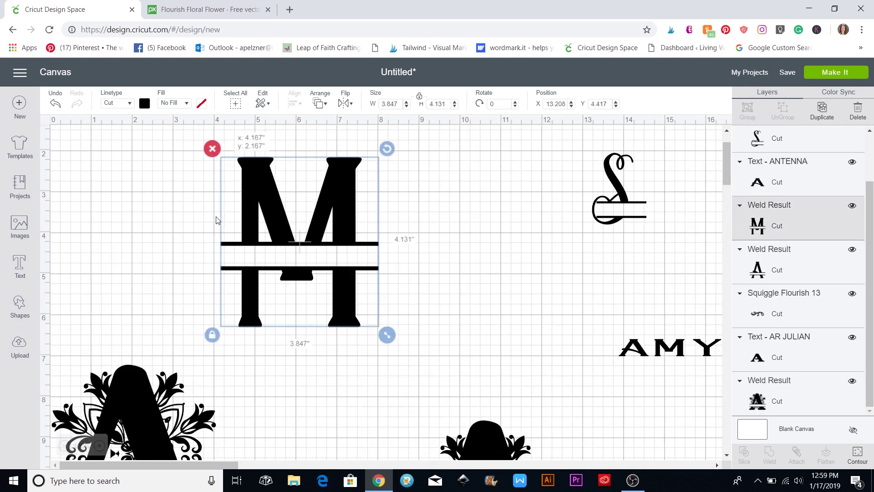
scroll(263, 244, up, 2)
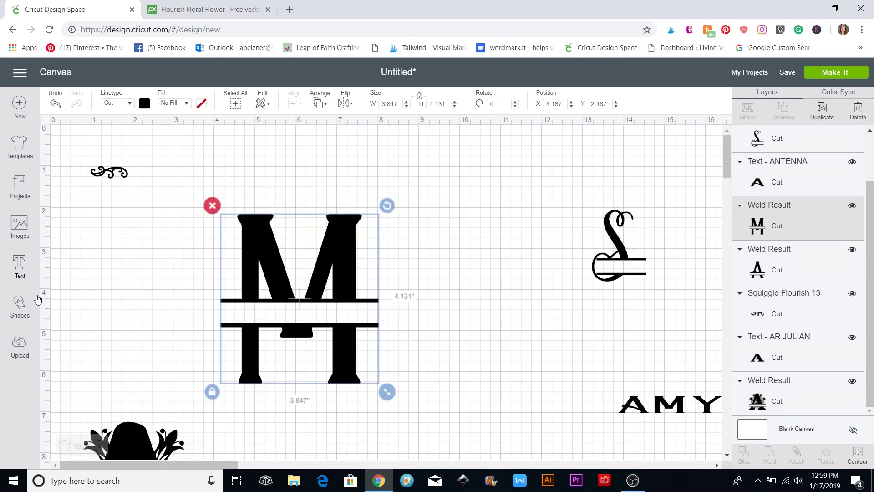
- Browse the flourish images and insert the green looping Vine Flourish with small leaves on the canvas
click(20, 228)
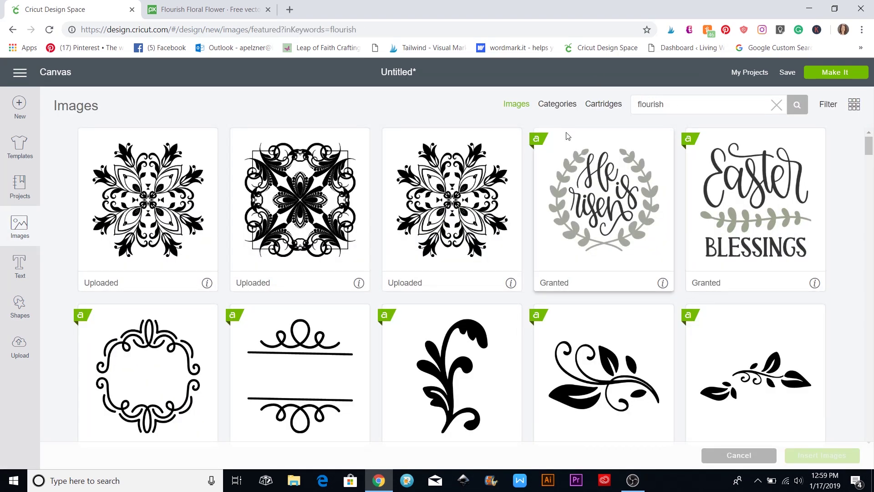
scroll(346, 182, down, 1)
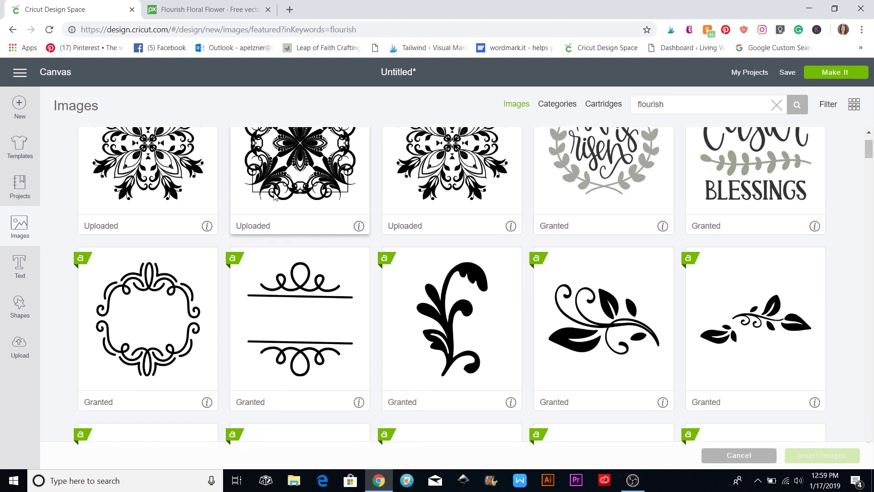
scroll(228, 187, up, 1)
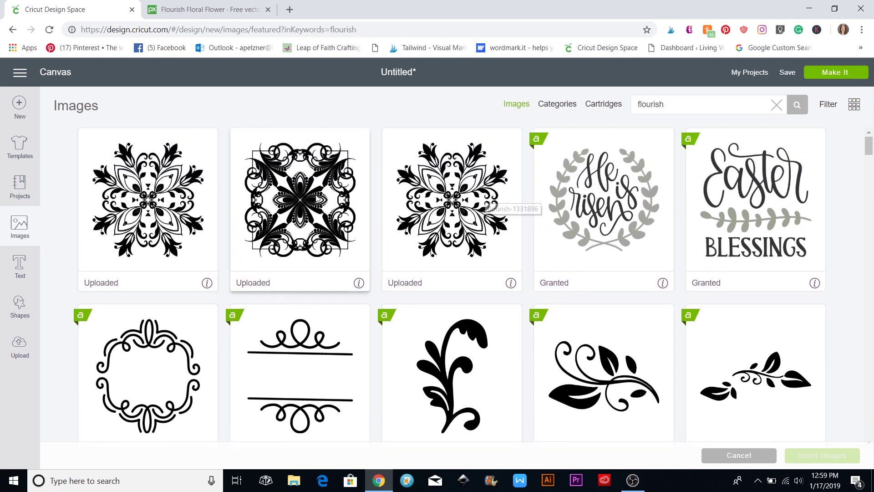
scroll(312, 198, down, 2)
scroll(315, 199, down, 3)
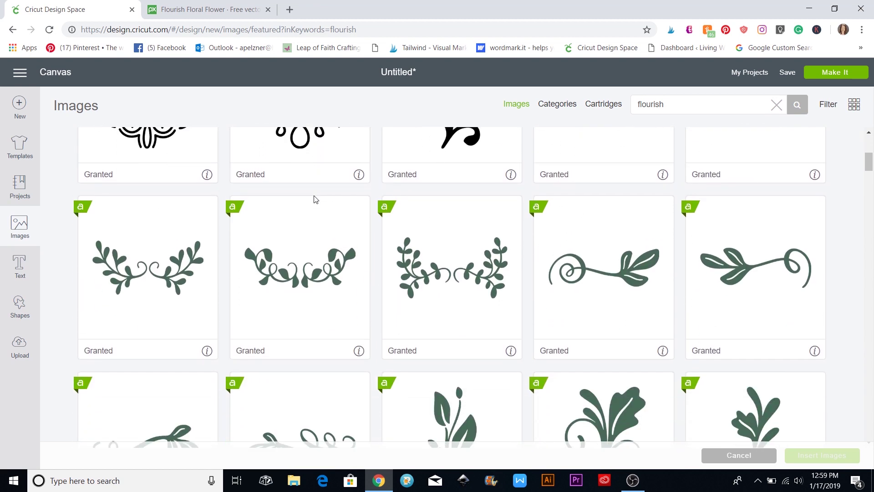
scroll(315, 199, down, 8)
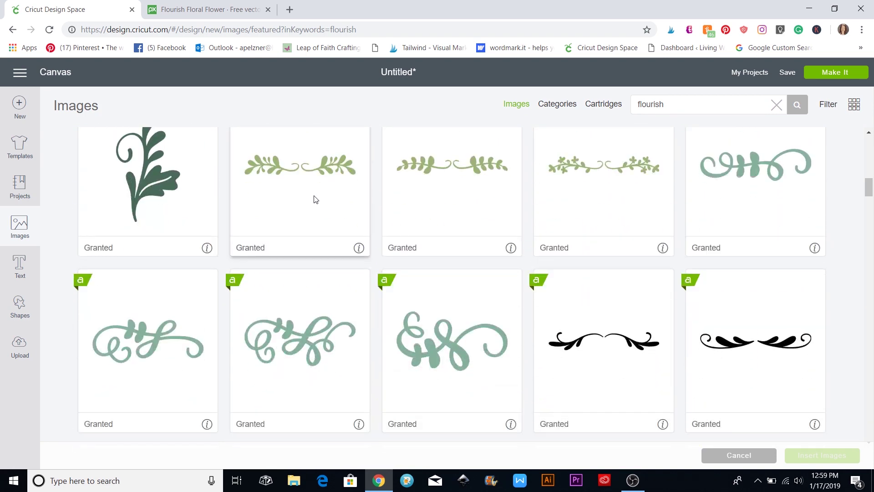
scroll(316, 199, down, 2)
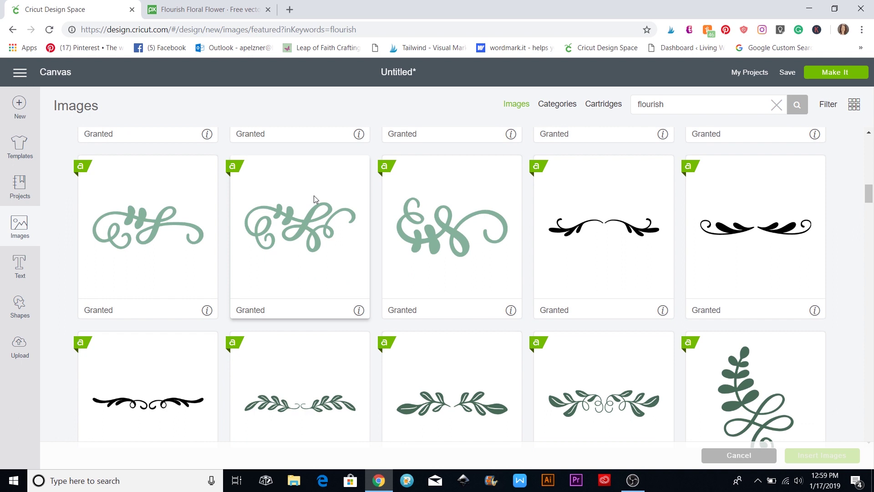
scroll(314, 197, down, 2)
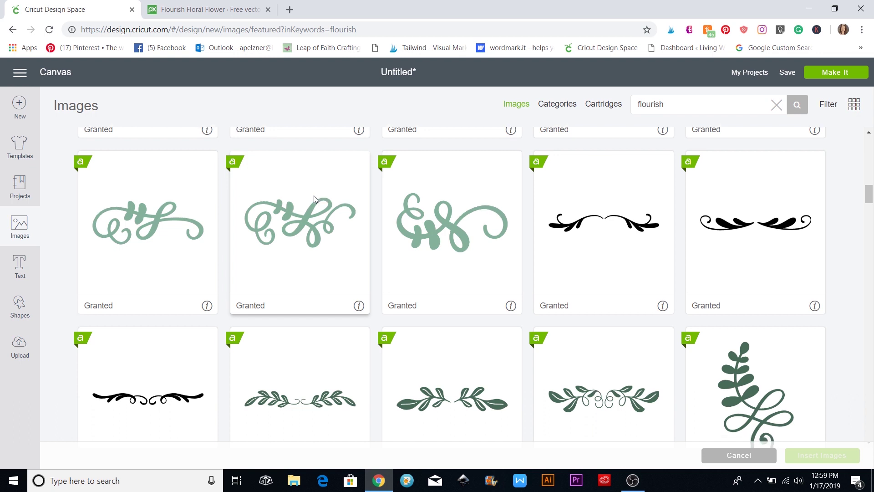
scroll(314, 199, up, 1)
click(280, 184)
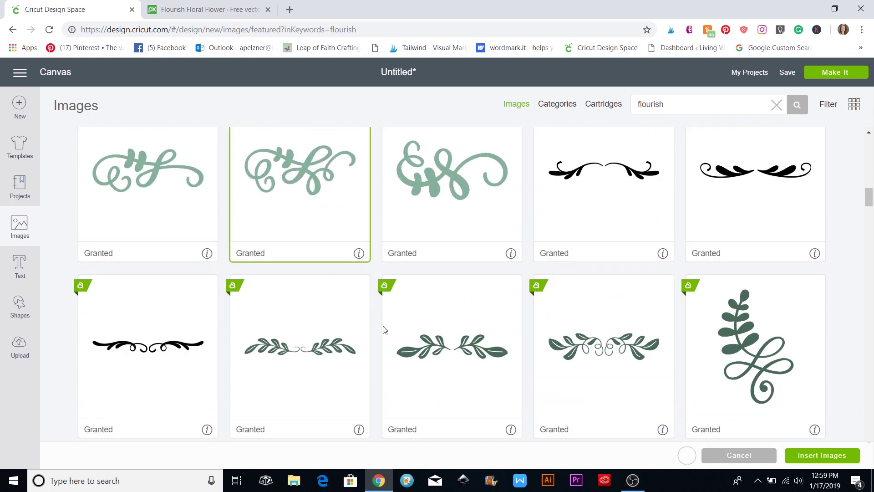
click(821, 463)
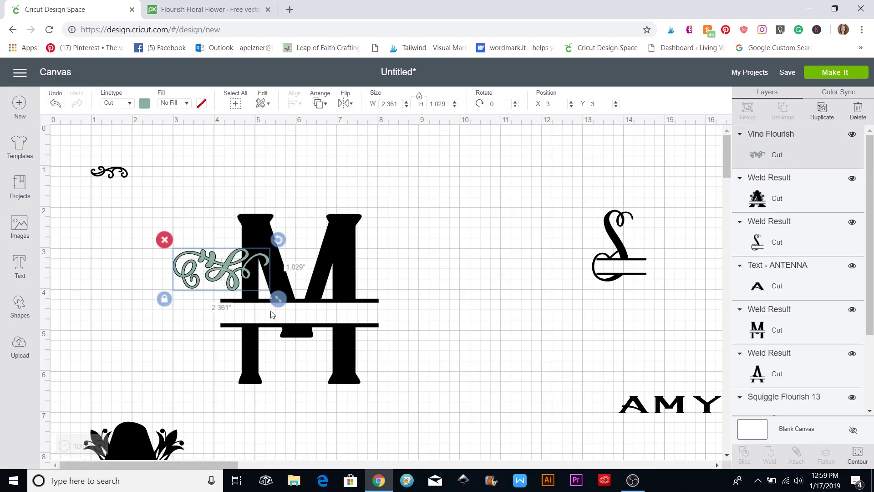
- Resize the vine flourish to about 3.67 by 1.16 inches and place it under the M's lower bar at about X 4.21, Y 4.82
drag(278, 301, 358, 346)
drag(295, 282, 340, 359)
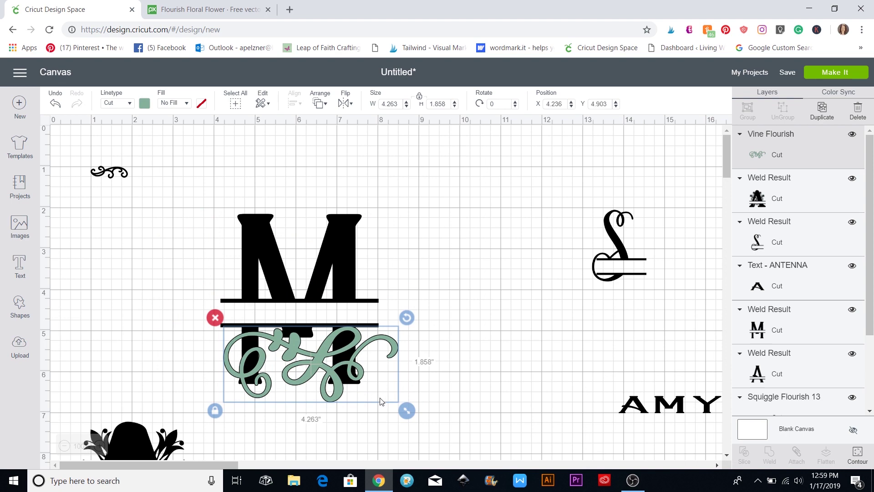
drag(411, 410, 383, 382)
drag(313, 363, 313, 360)
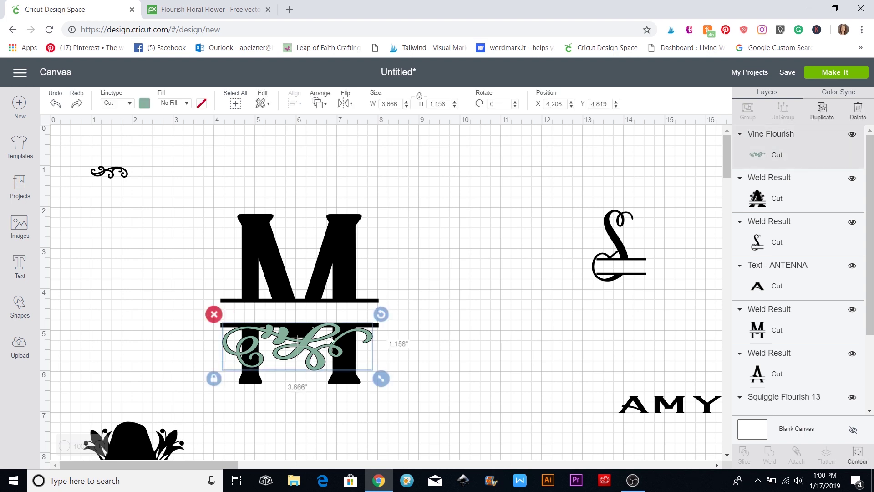
- Duplicate the vine flourish, flip the copy vertically, and place it above the M's upper bar at about X 4.25, Y 3.04
click(824, 113)
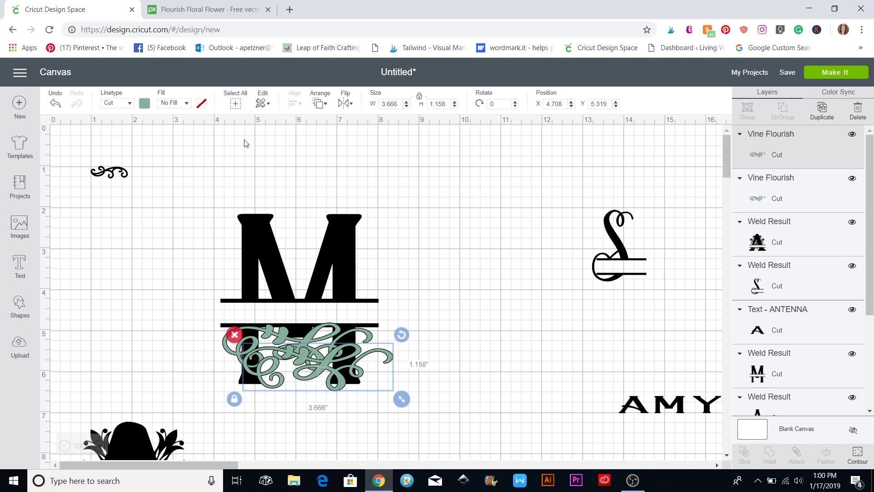
click(349, 104)
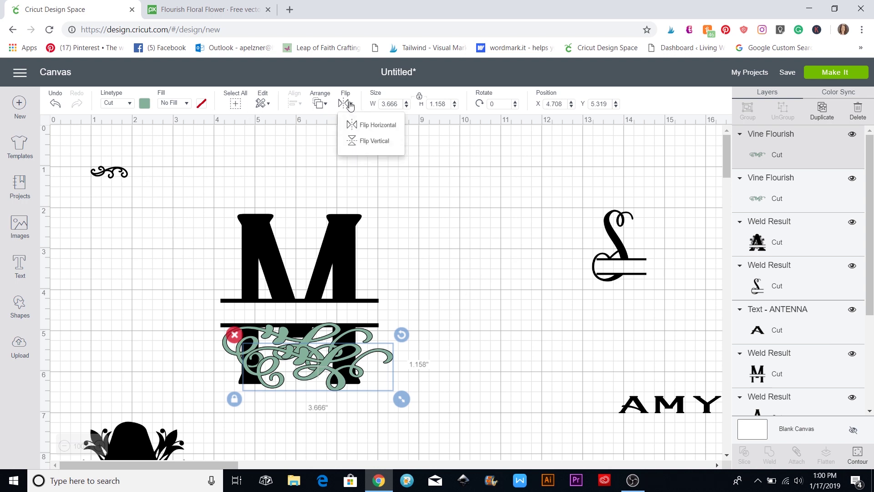
click(374, 141)
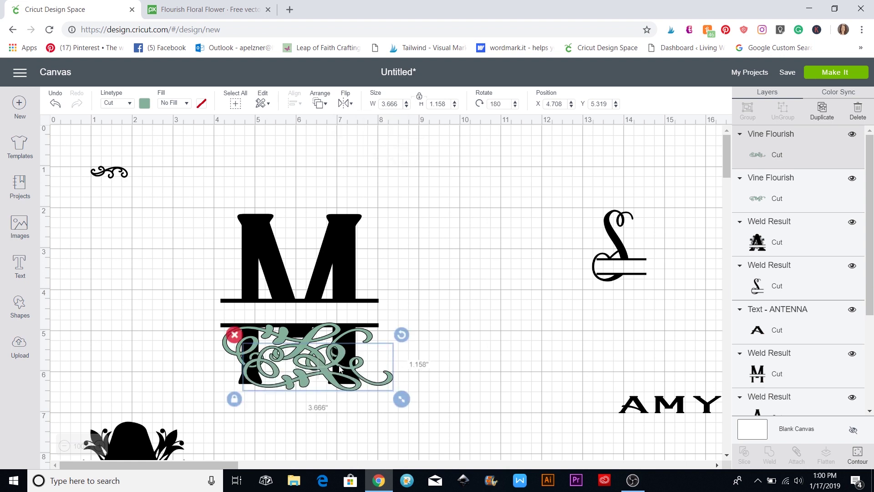
drag(340, 369, 321, 279)
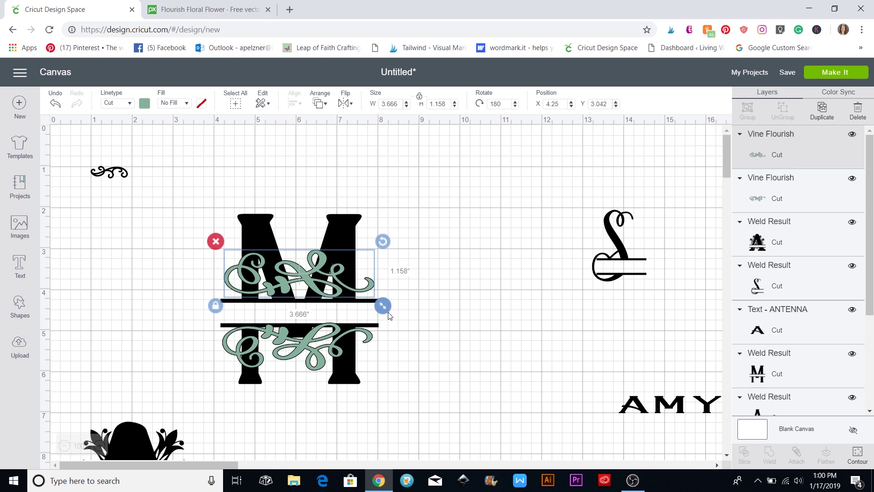
- Unlock the upper vine flourish's proportions, stretch it to about 3.62 by 1.55 inches, and place it at about X 4.24, Y 2.76
click(222, 307)
drag(383, 305, 378, 324)
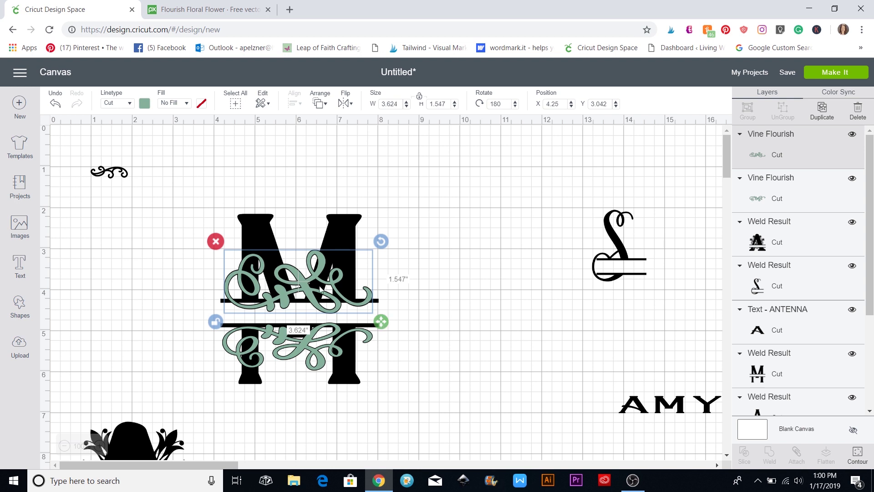
drag(317, 286, 315, 274)
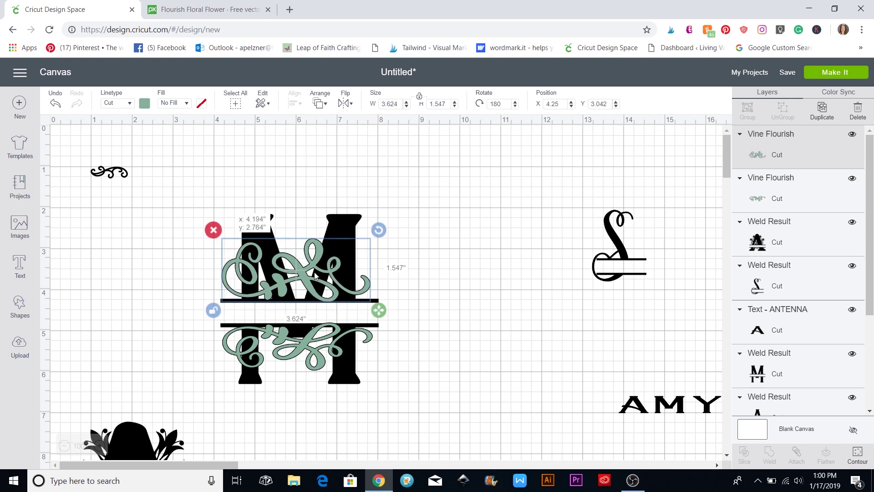
drag(316, 275, 318, 276)
click(455, 278)
- Unlock the lower vine flourish's proportions and stretch it to about 3.69 by 1.42 inches
click(332, 347)
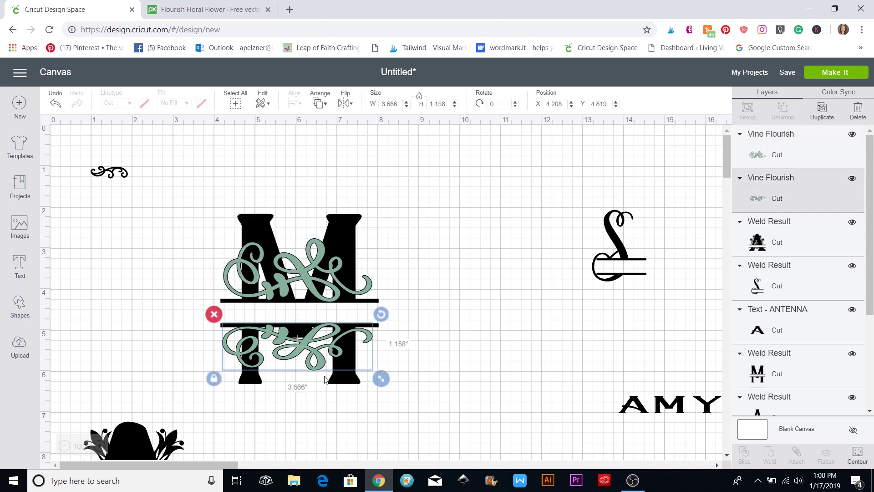
click(218, 382)
drag(380, 379, 386, 390)
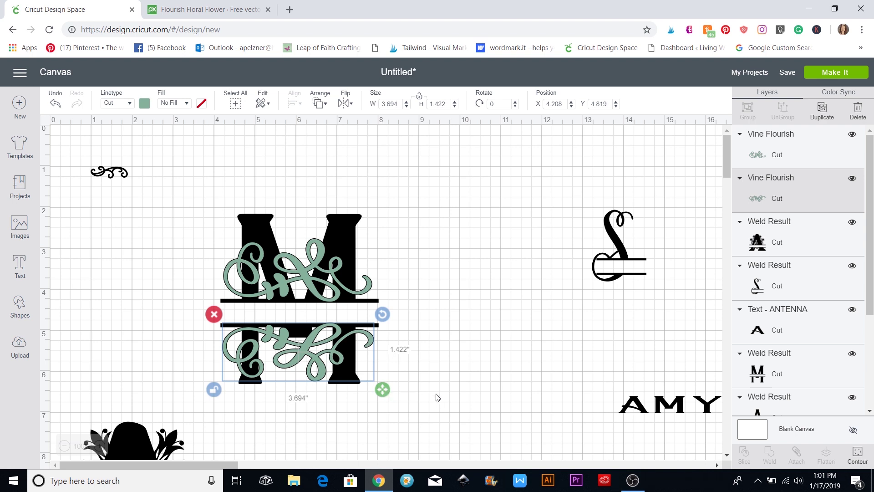
click(455, 403)
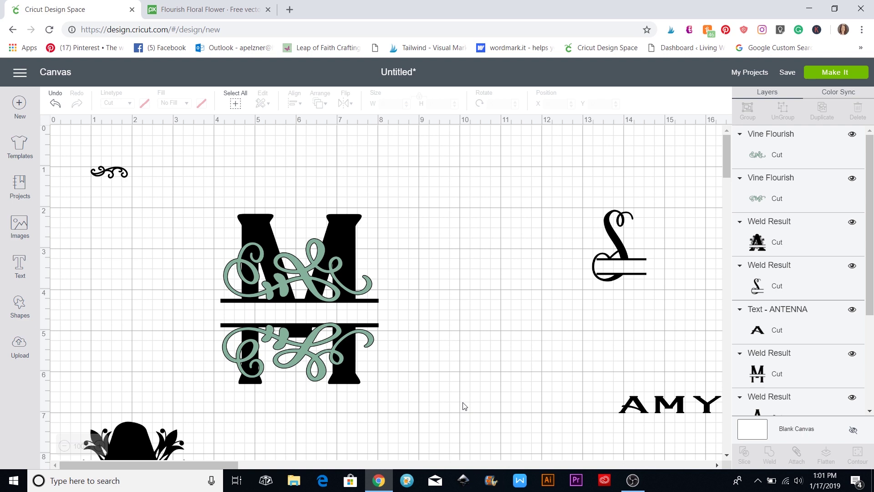
- Align the upper and lower vine flourishes with each other using Center Horizontally
click(263, 285)
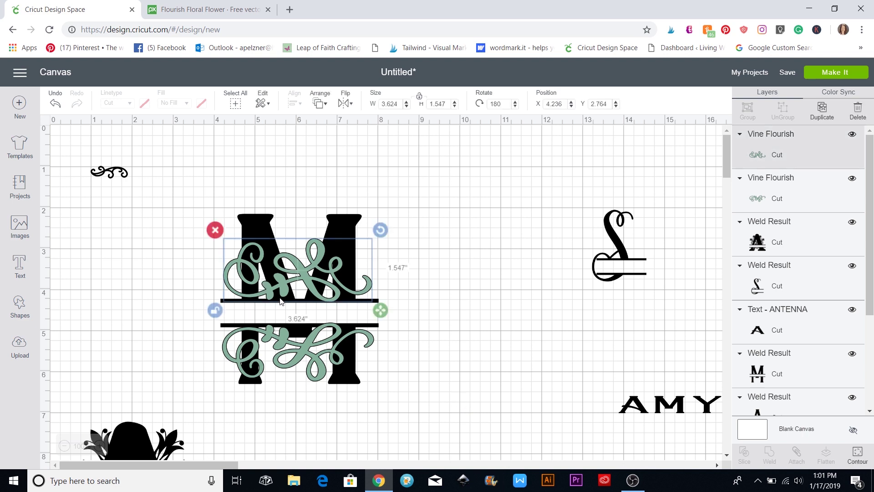
click(334, 362)
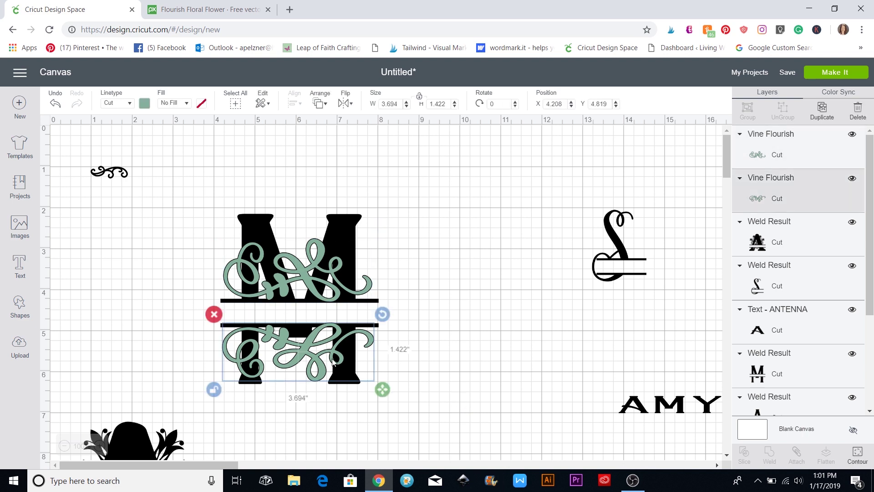
click(253, 278)
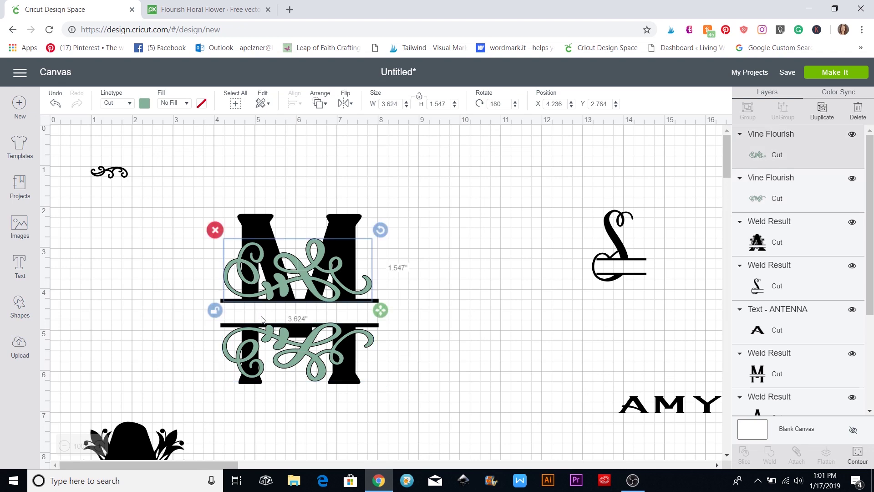
shift+click(301, 351)
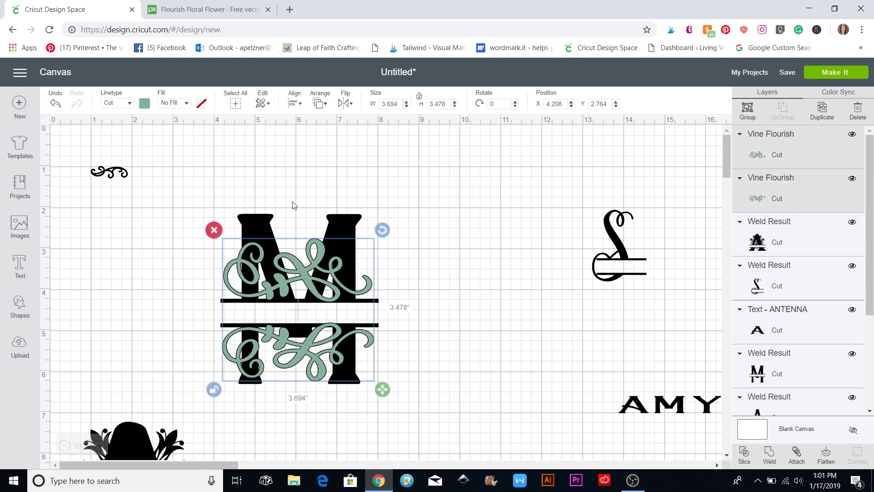
click(294, 103)
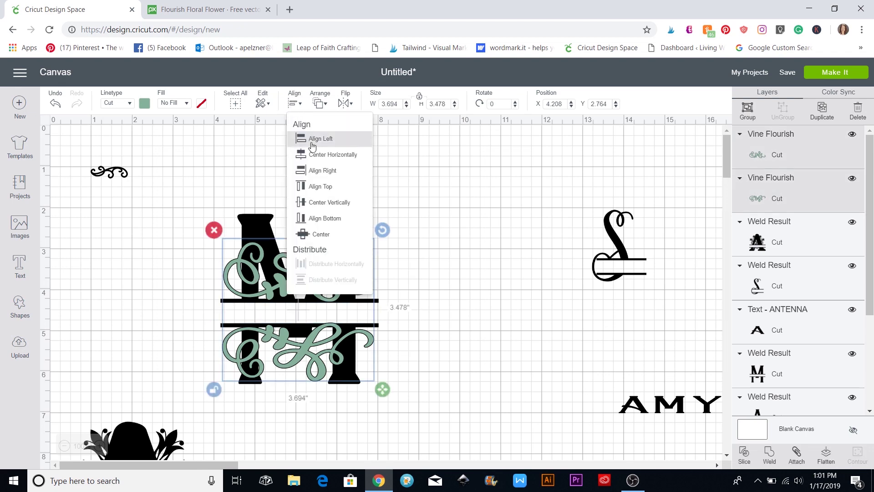
click(318, 156)
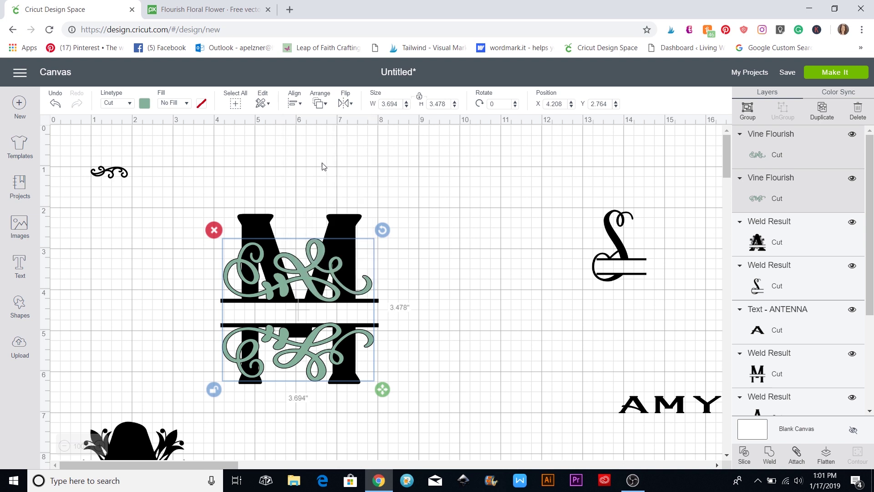
click(476, 214)
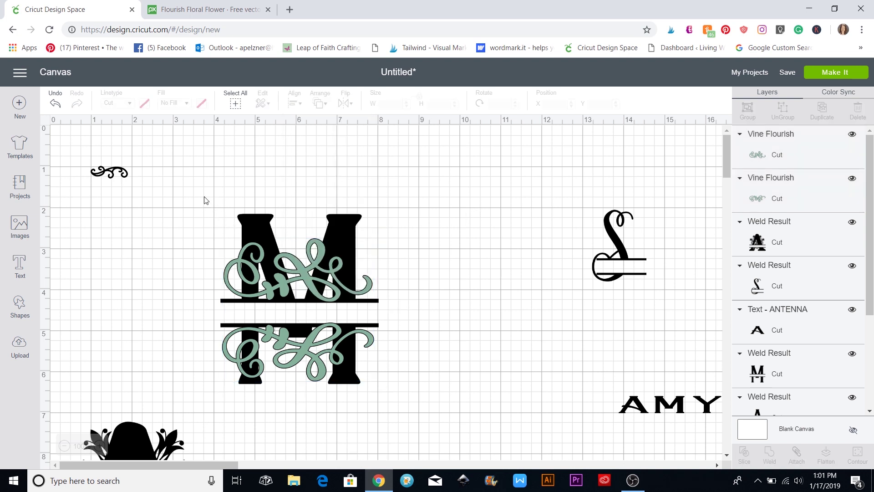
- Weld the split M with both vine flourishes and scale the welded monogram to about 3.16 by 3.40 inches
drag(204, 197, 396, 401)
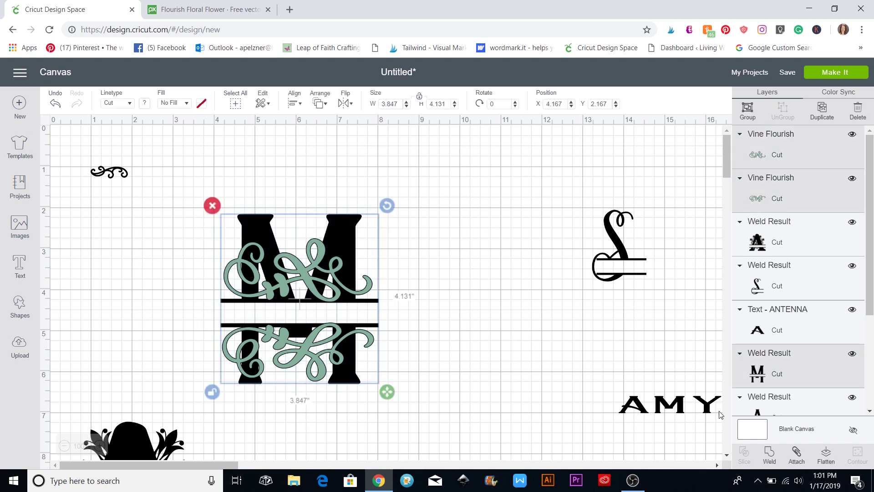
click(769, 456)
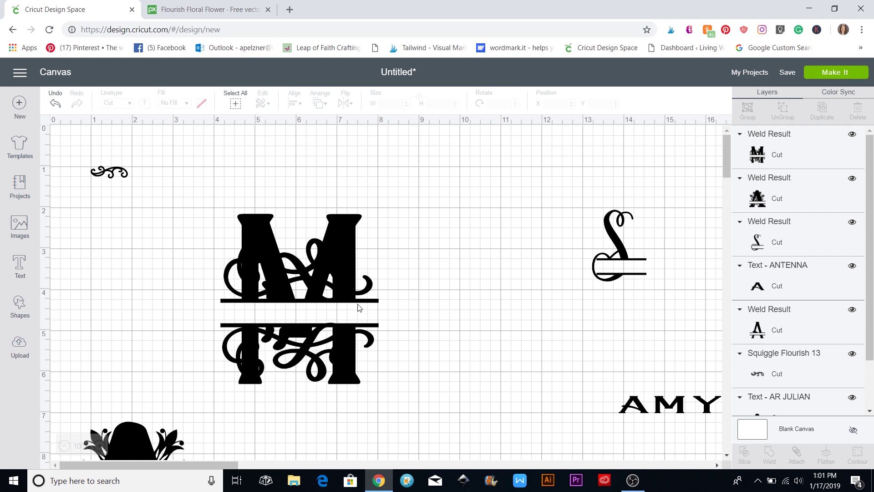
drag(351, 270, 375, 230)
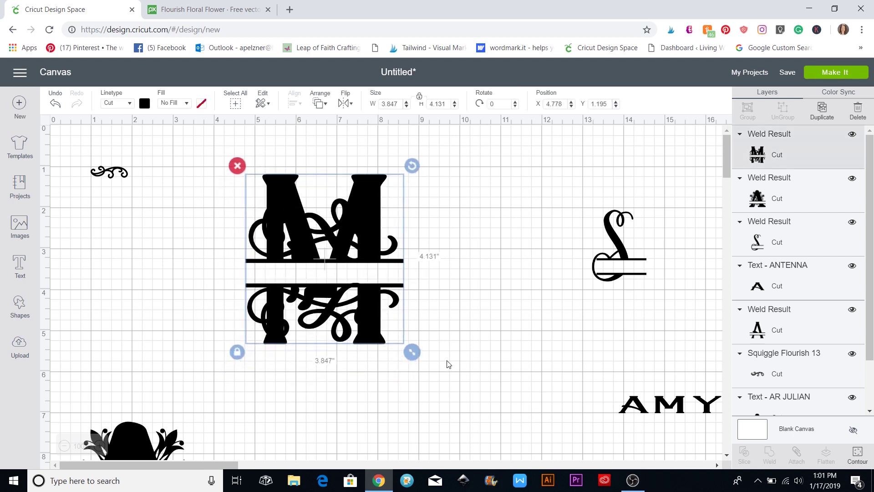
drag(412, 352, 371, 322)
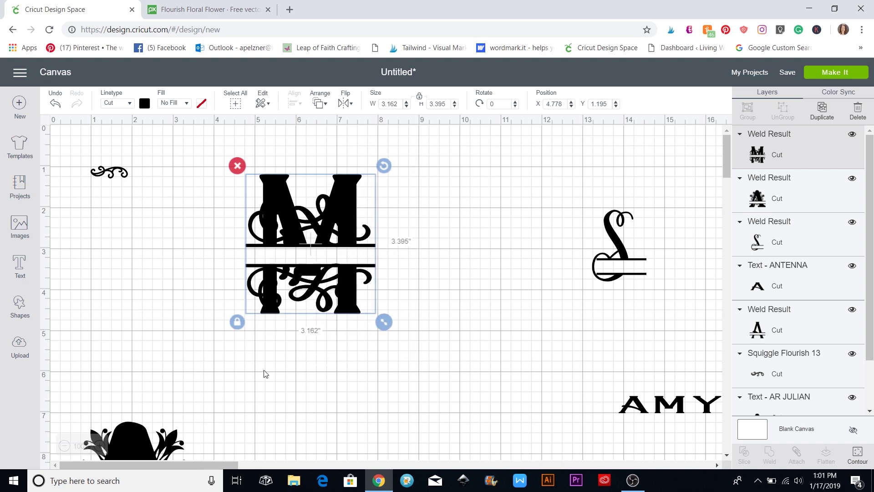
- Move the flourished split A up beside the M and bring the plain split A up to about X 6.44, Y 6.21
scroll(206, 380, down, 3)
click(150, 346)
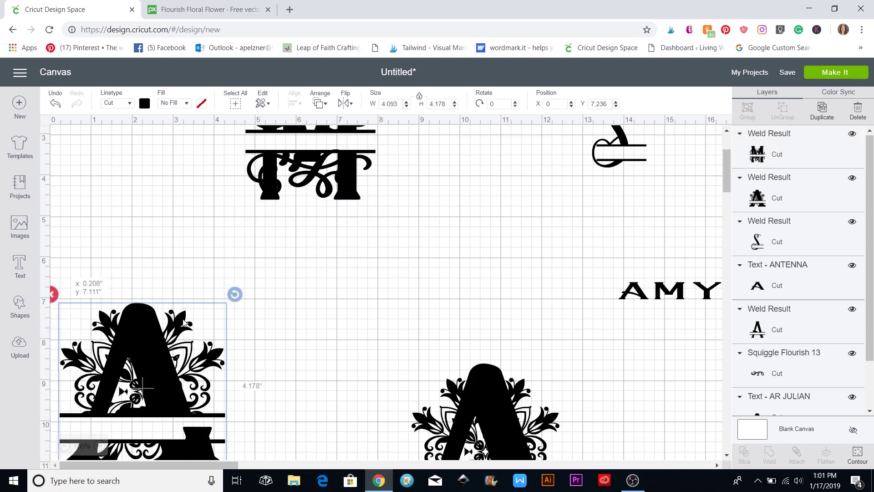
drag(150, 346, 219, 279)
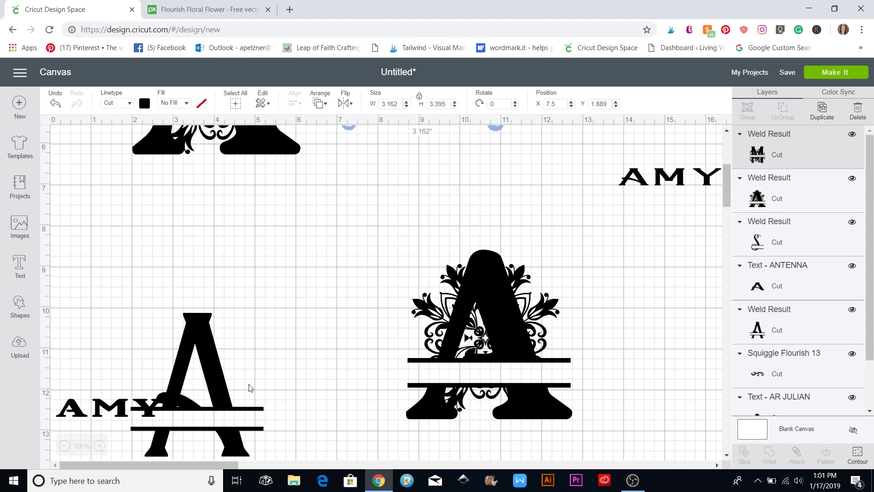
drag(209, 373, 392, 211)
scroll(473, 299, up, 3)
scroll(477, 317, up, 1)
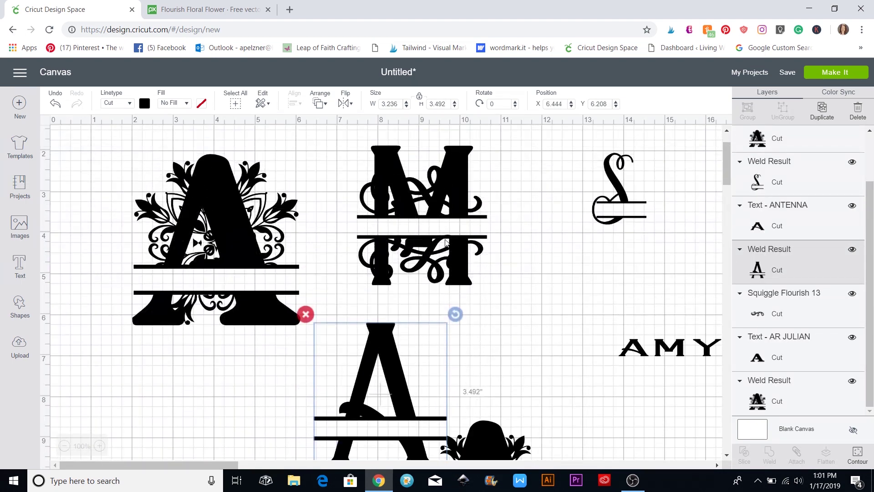
- Line up the plain split A at about X 6.79, Y 2.39 and the flourished M beside it at about X 10.3, Y 2.2
drag(453, 192, 602, 229)
drag(393, 331, 408, 174)
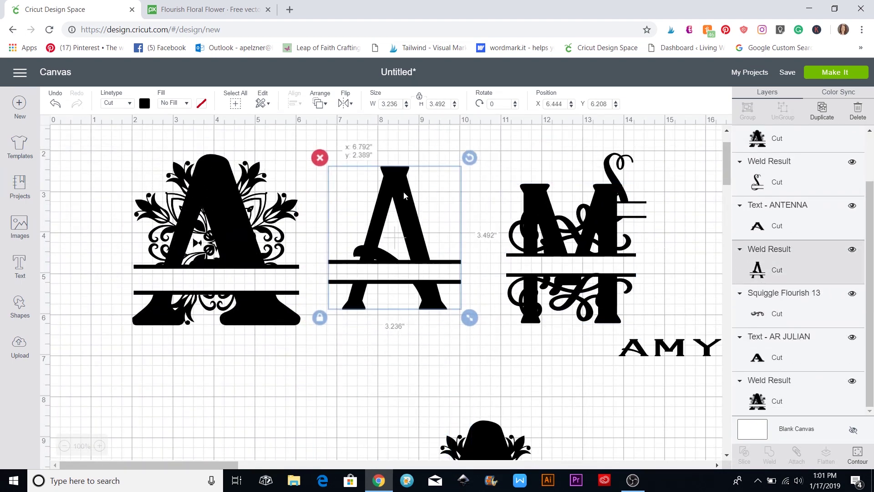
drag(556, 286, 521, 260)
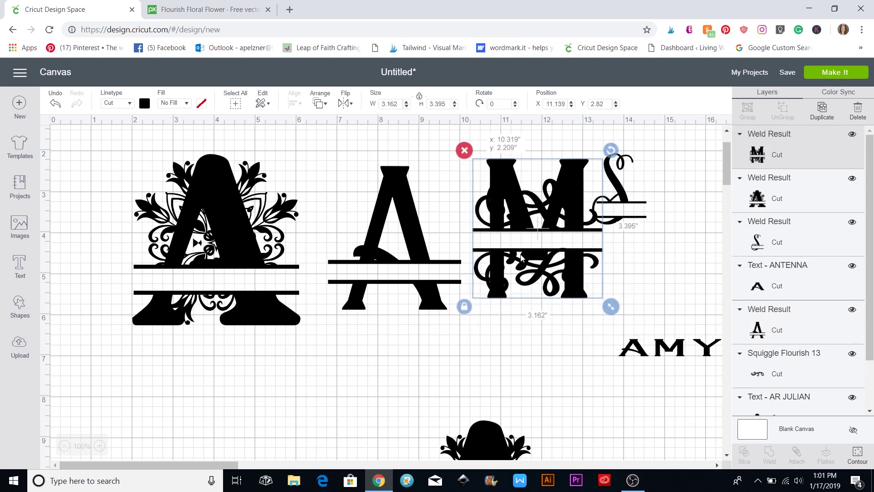
- Enlarge the split script S to about 2.37 by 3.10 inches and place it beside the M at about X 13.69, Y 2.5
click(626, 182)
drag(670, 251, 697, 288)
drag(640, 255, 658, 273)
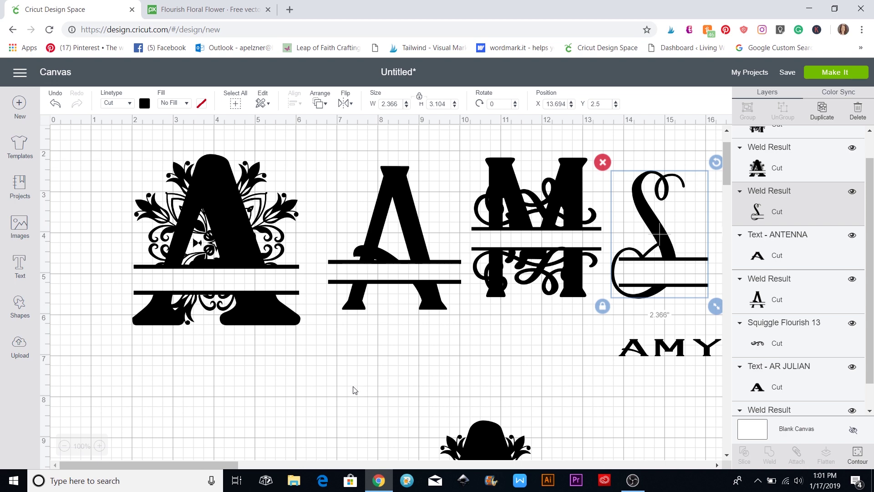
- Move the remaining flourished split A up beneath the row of monograms to about X 6.33, Y 6.44
scroll(355, 391, down, 5)
scroll(355, 390, up, 3)
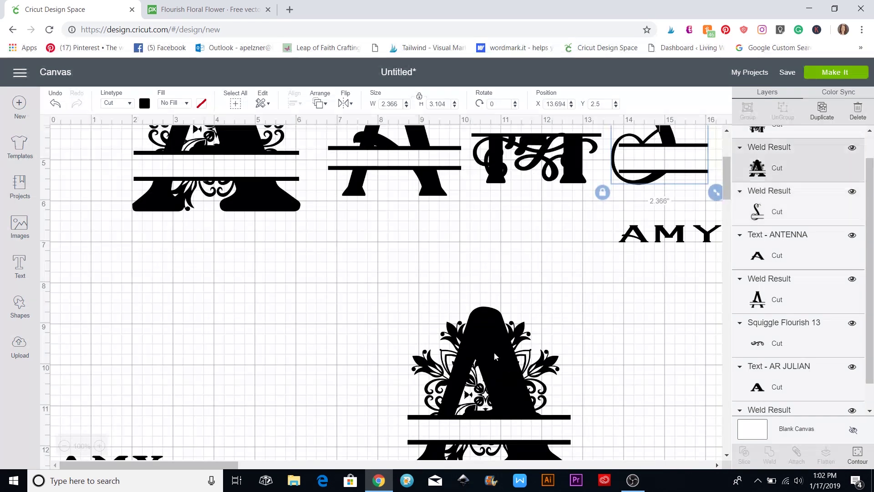
drag(494, 351, 397, 264)
scroll(517, 379, up, 3)
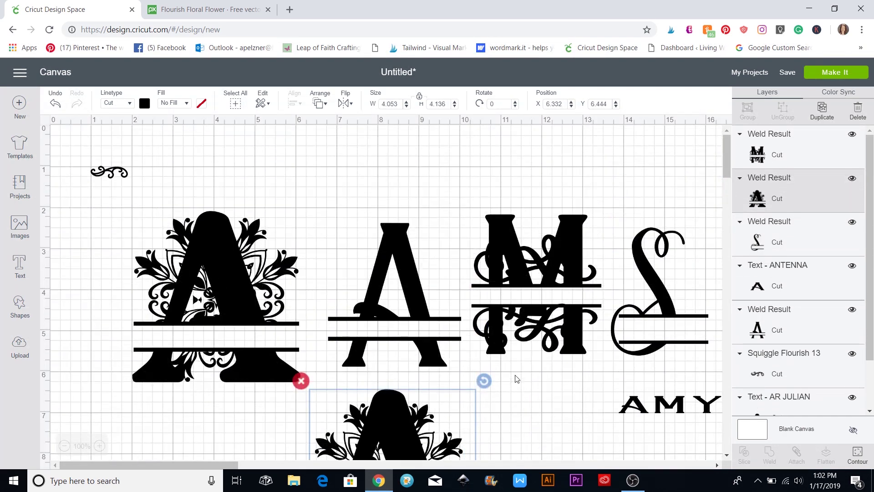